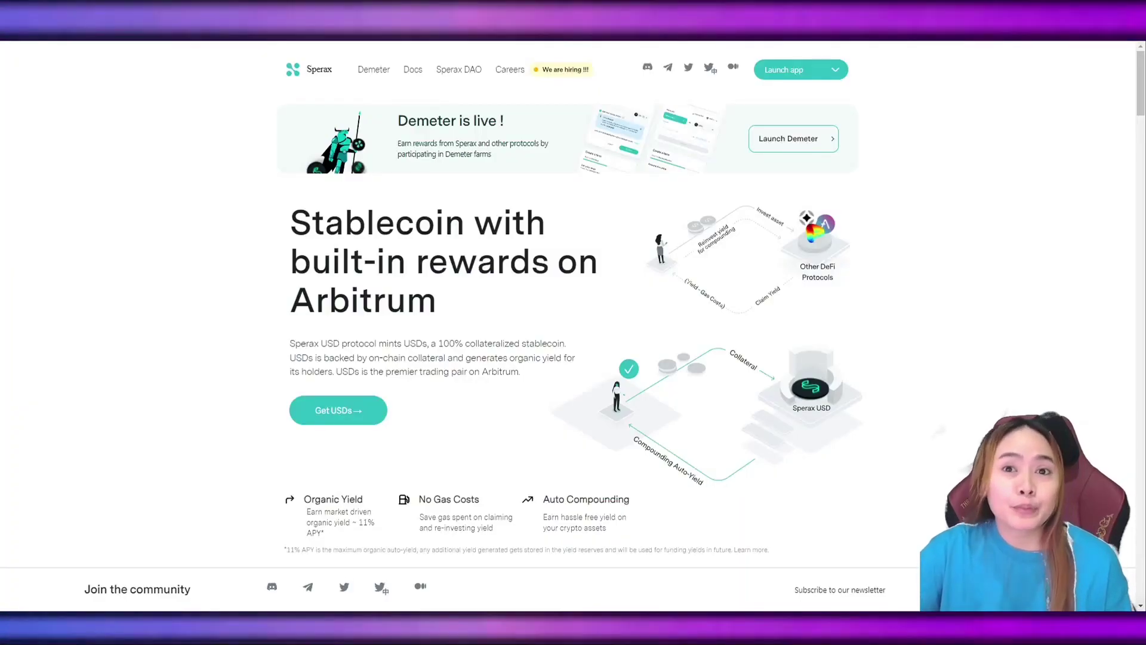
Scroll the Sperax homepage down to reach Demeter's Featured Farms table
{"action": "scroll", "coordinate": [301, 353], "scroll_direction": "down", "scroll_amount": 4}
{"action": "scroll", "coordinate": [302, 353], "scroll_direction": "down", "scroll_amount": 2}
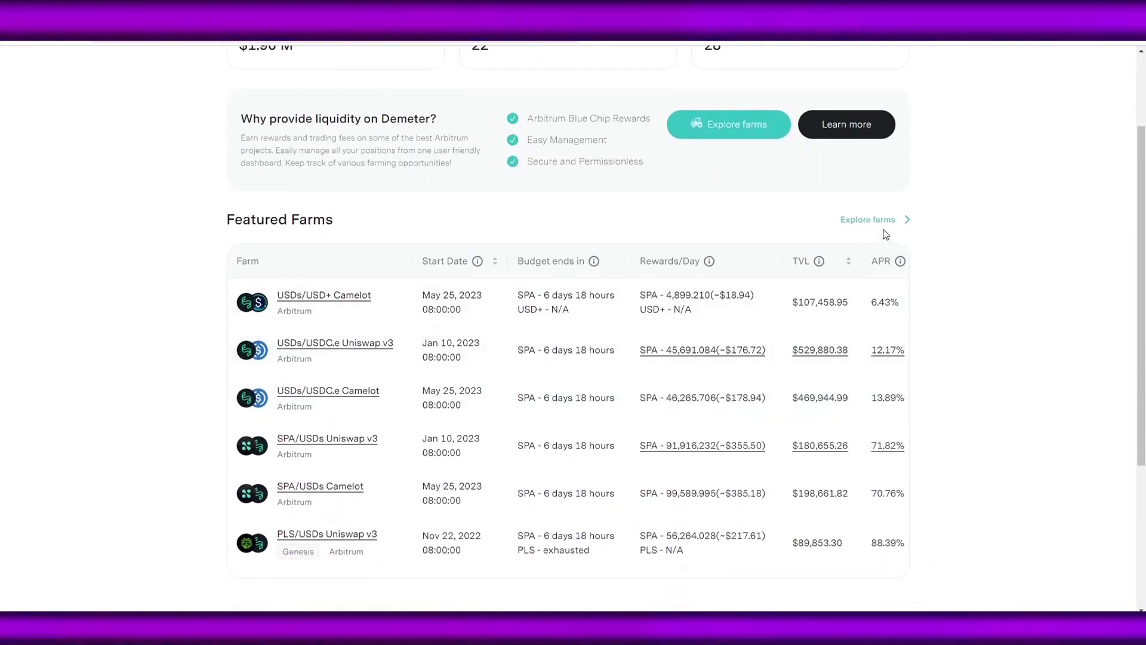
Open Explore farms and show 25 farms per page, back at the table's top
{"action": "left_click", "coordinate": [878, 221]}
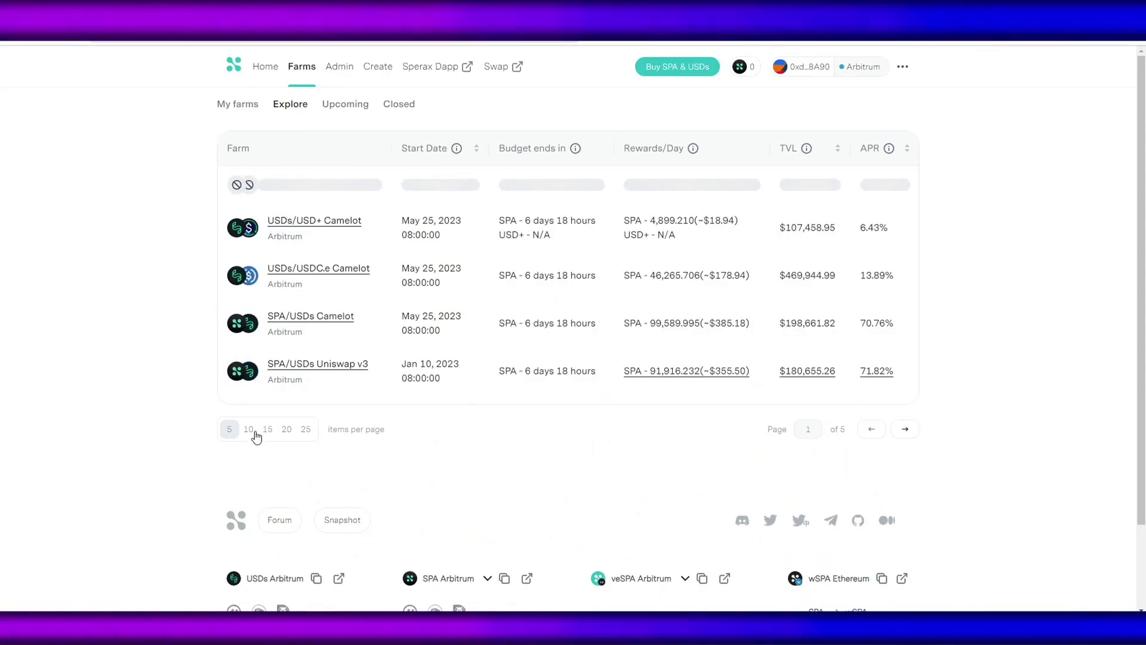
{"action": "left_click", "coordinate": [248, 438]}
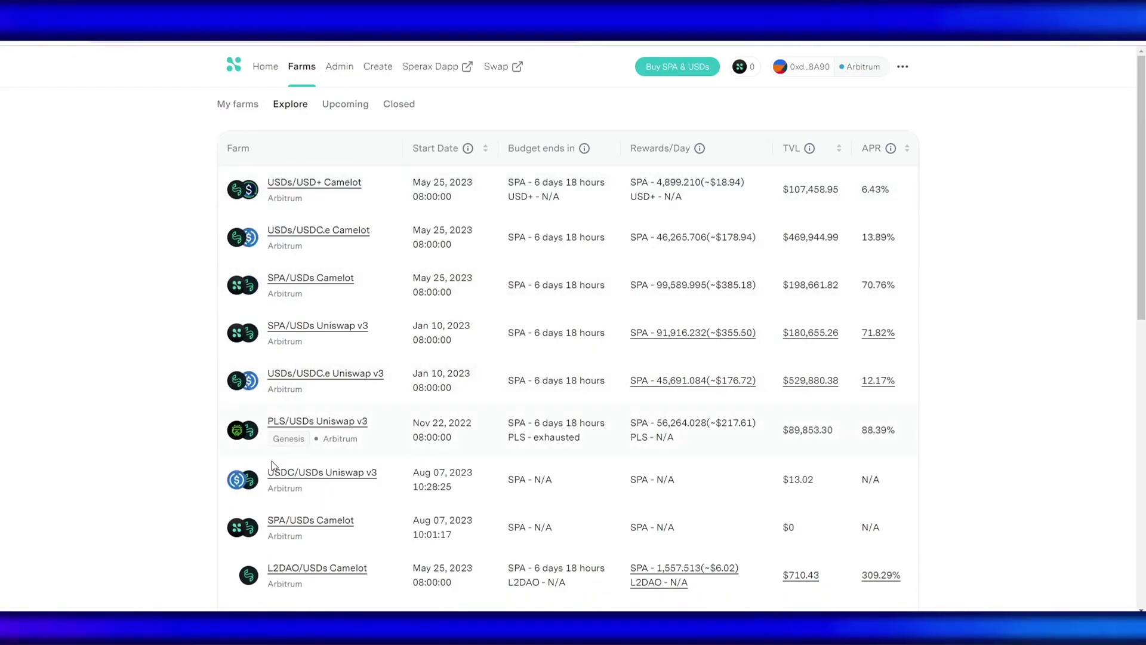
{"action": "scroll", "coordinate": [280, 454], "scroll_direction": "down", "scroll_amount": 9}
{"action": "left_click", "coordinate": [305, 411]}
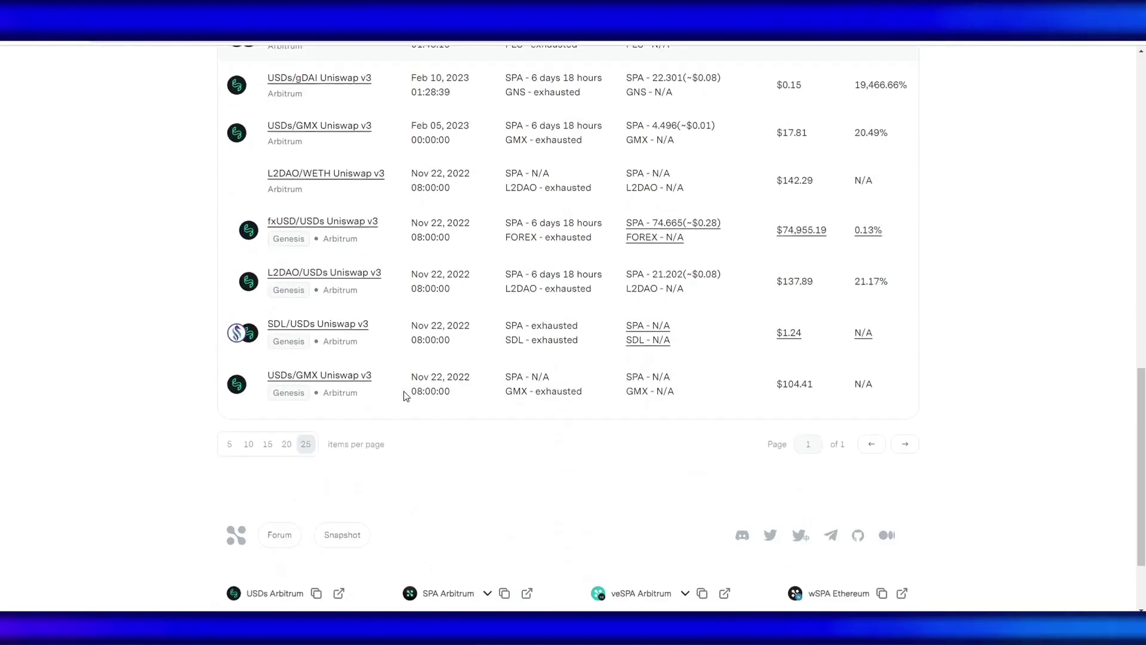
{"action": "scroll", "coordinate": [402, 397], "scroll_direction": "up", "scroll_amount": 10}
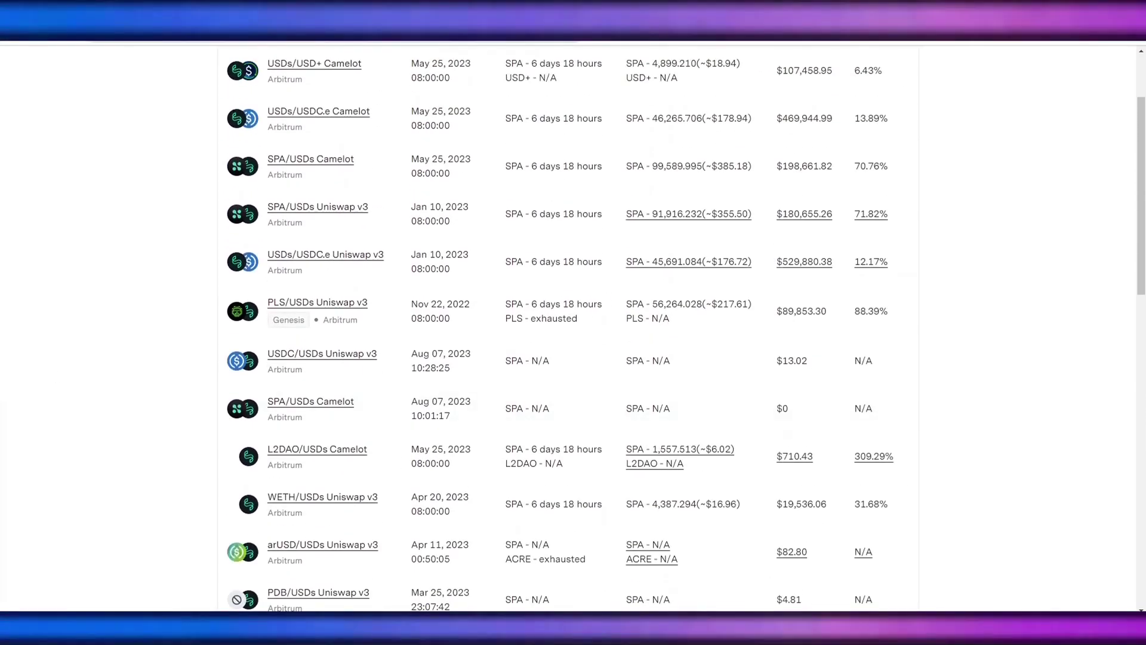
{"action": "scroll", "coordinate": [98, 289], "scroll_direction": "up", "scroll_amount": 2}
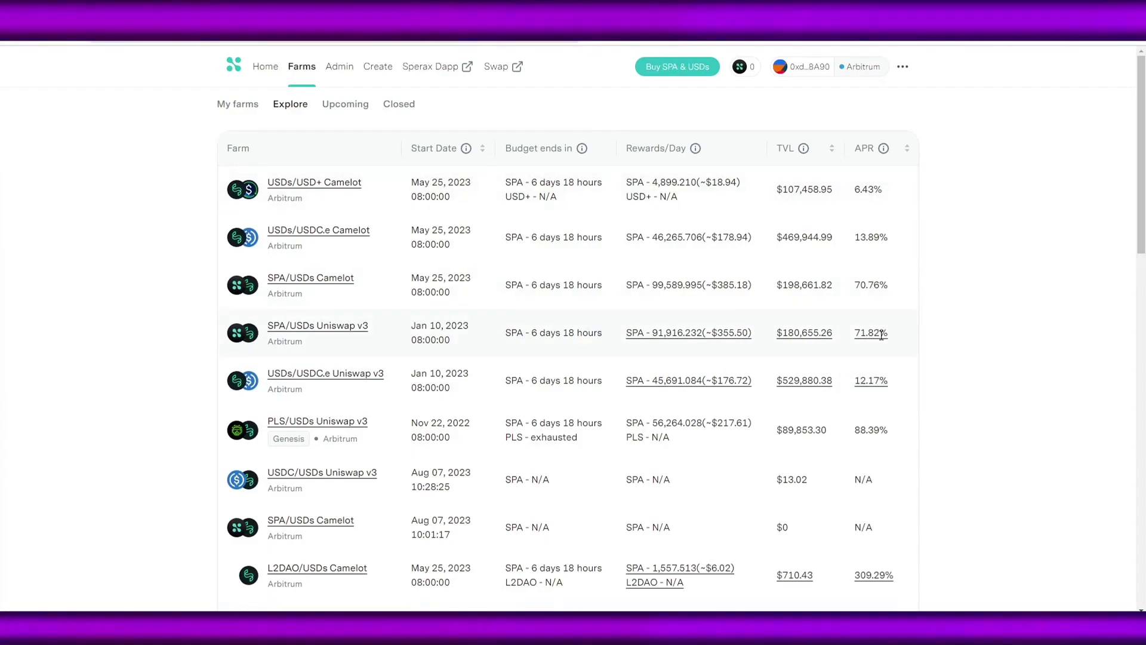
Open the SPA/USDs Uniswap v3 farm and launch its swap, accepting the token warning
{"action": "left_click", "coordinate": [877, 333]}
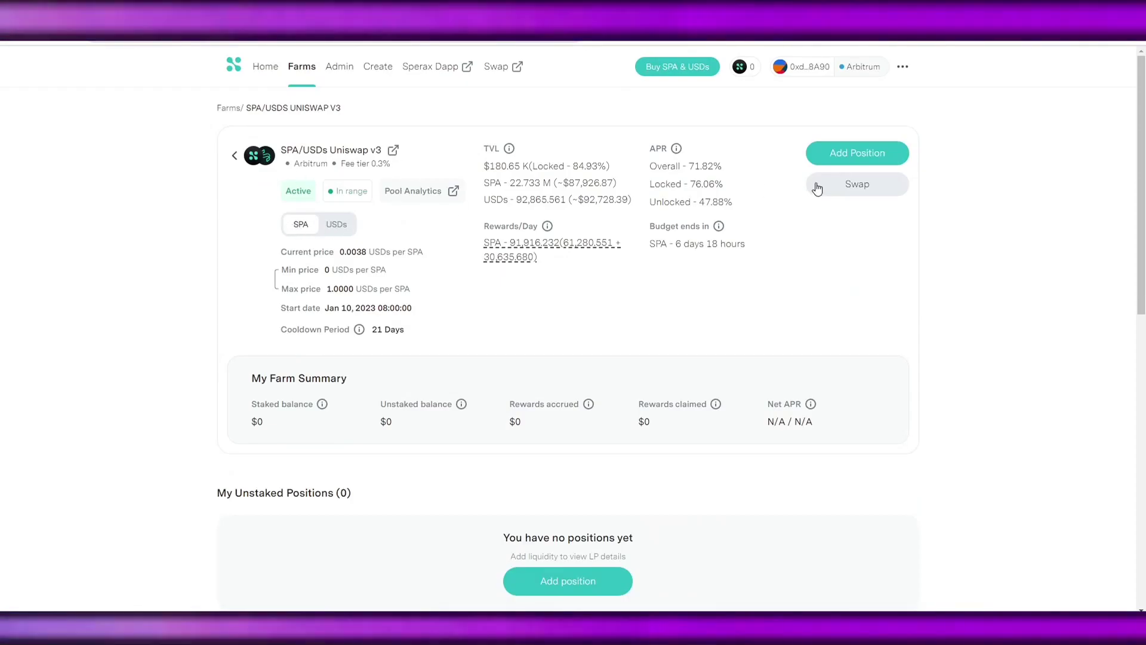
{"action": "left_click", "coordinate": [842, 192]}
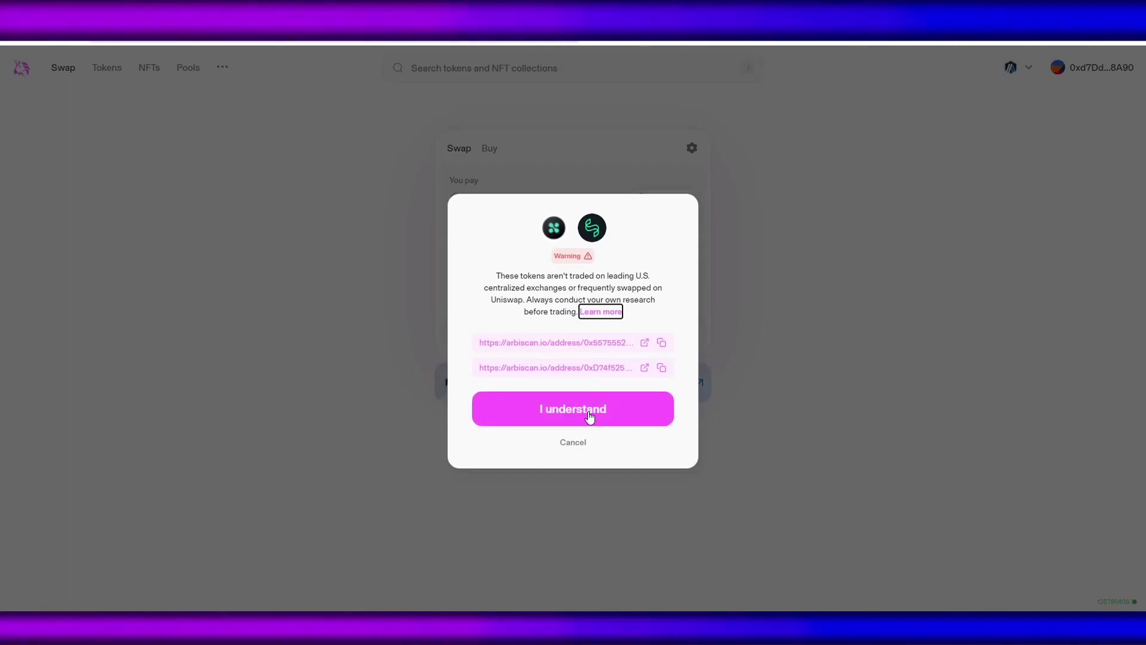
{"action": "left_click", "coordinate": [591, 415]}
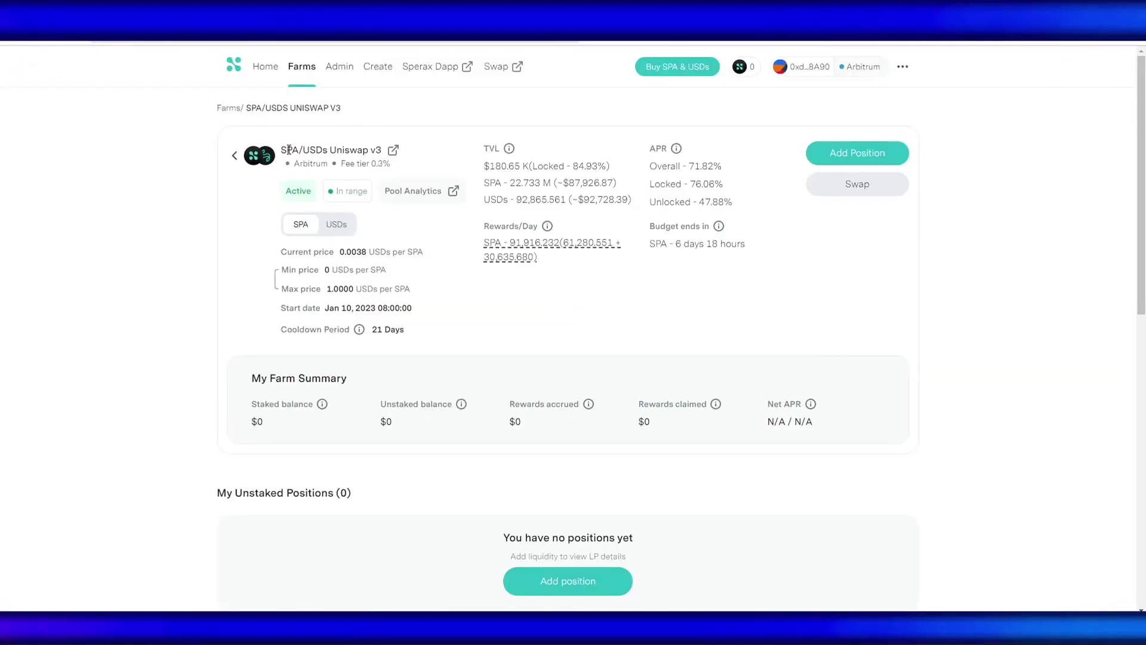
View the Buy SPA options listing fiat, centralised and decentralised exchanges
{"action": "double_click", "coordinate": [289, 149]}
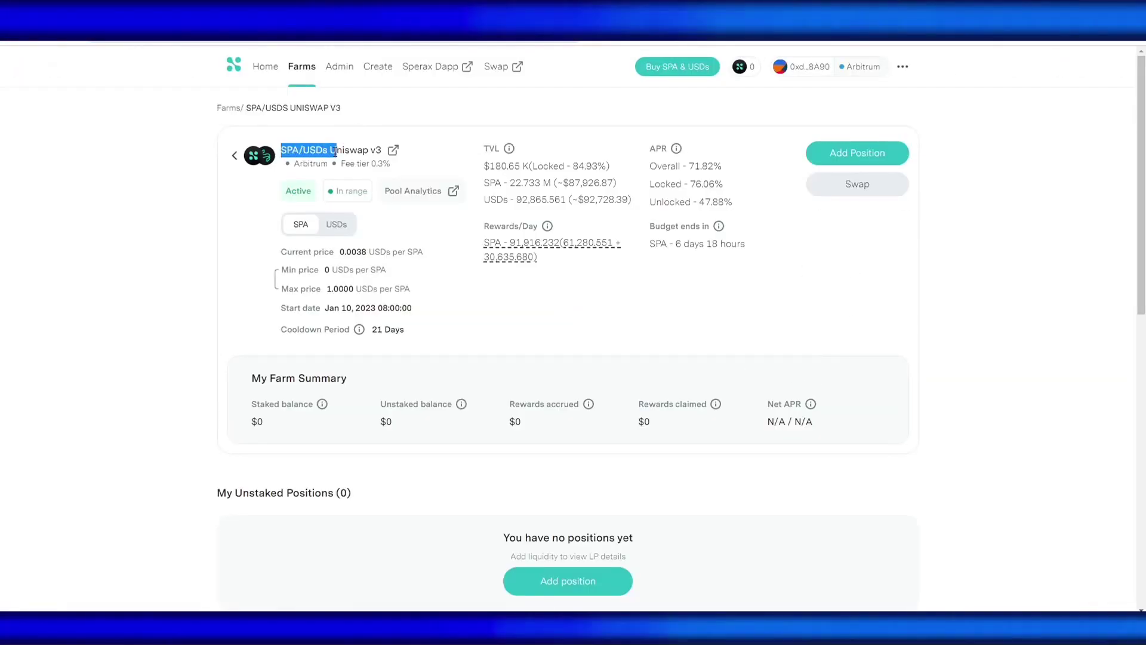
{"action": "left_click", "coordinate": [475, 318]}
{"action": "scroll", "coordinate": [460, 322], "scroll_direction": "down", "scroll_amount": 5}
{"action": "scroll", "coordinate": [248, 326], "scroll_direction": "down", "scroll_amount": 2}
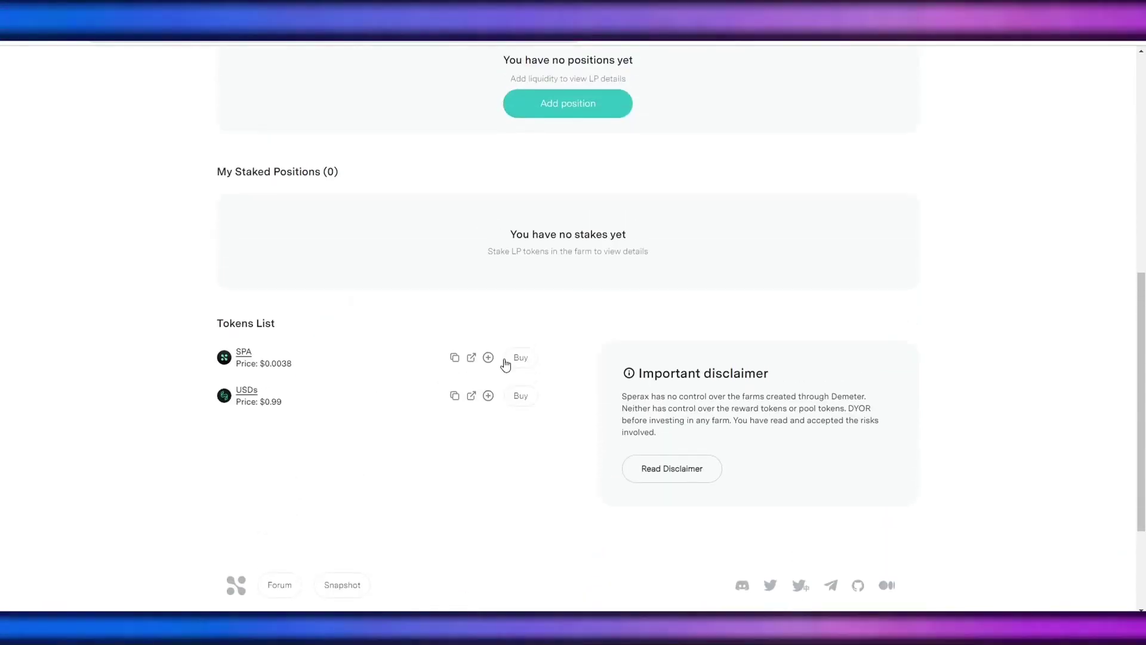
{"action": "left_click", "coordinate": [518, 358]}
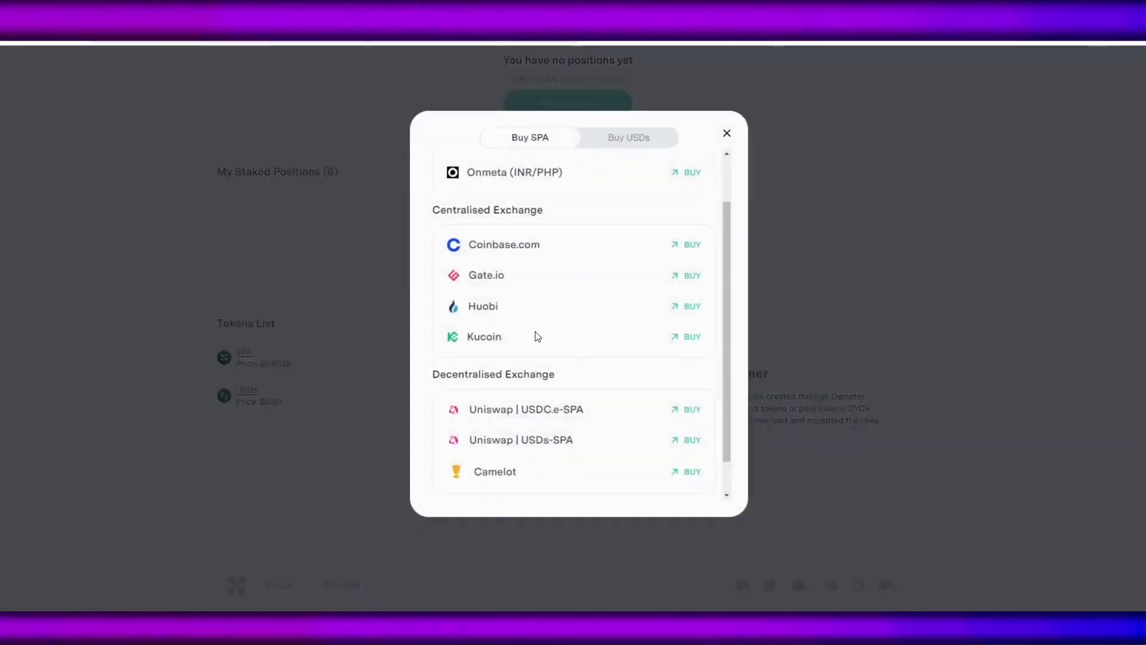
{"action": "scroll", "coordinate": [558, 323], "scroll_direction": "down", "scroll_amount": 3}
{"action": "scroll", "coordinate": [560, 323], "scroll_direction": "up", "scroll_amount": 3}
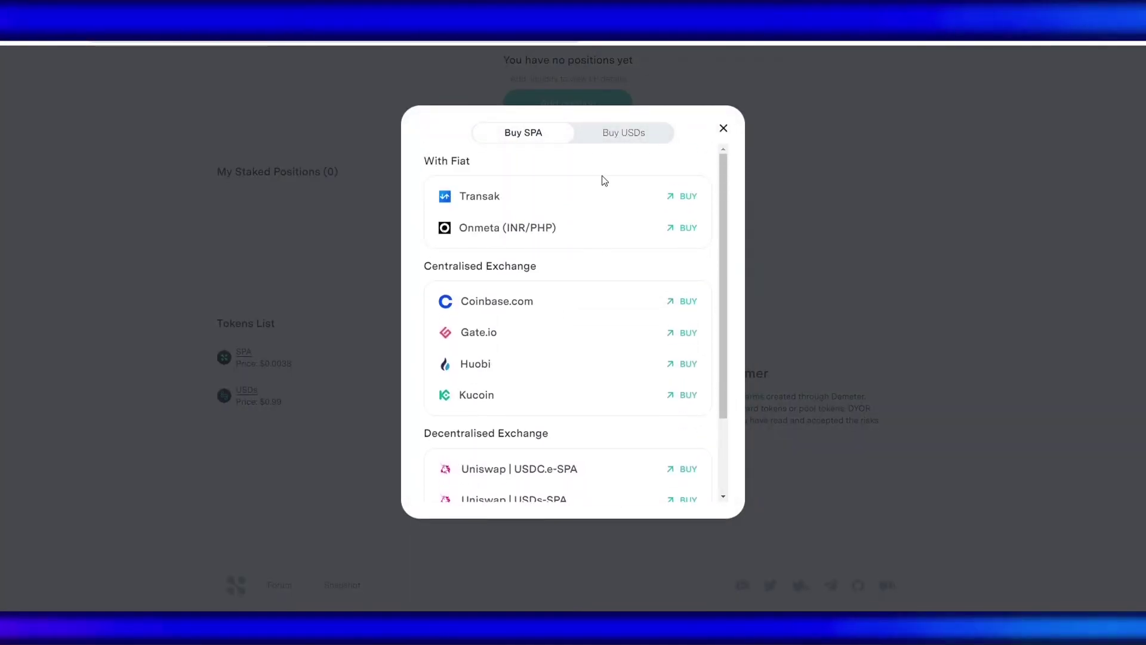
{"action": "scroll", "coordinate": [607, 366], "scroll_direction": "down", "scroll_amount": 2}
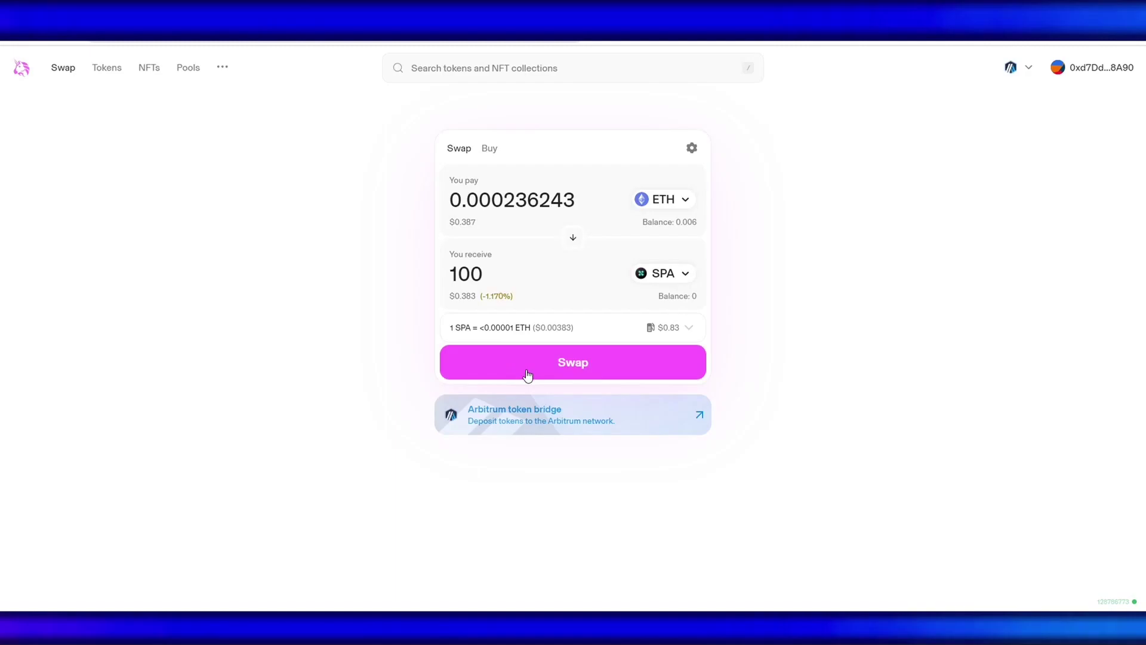
Swap about 0.00024 ETH for 100 SPA, confirming in MetaMask
{"action": "left_click", "coordinate": [558, 373]}
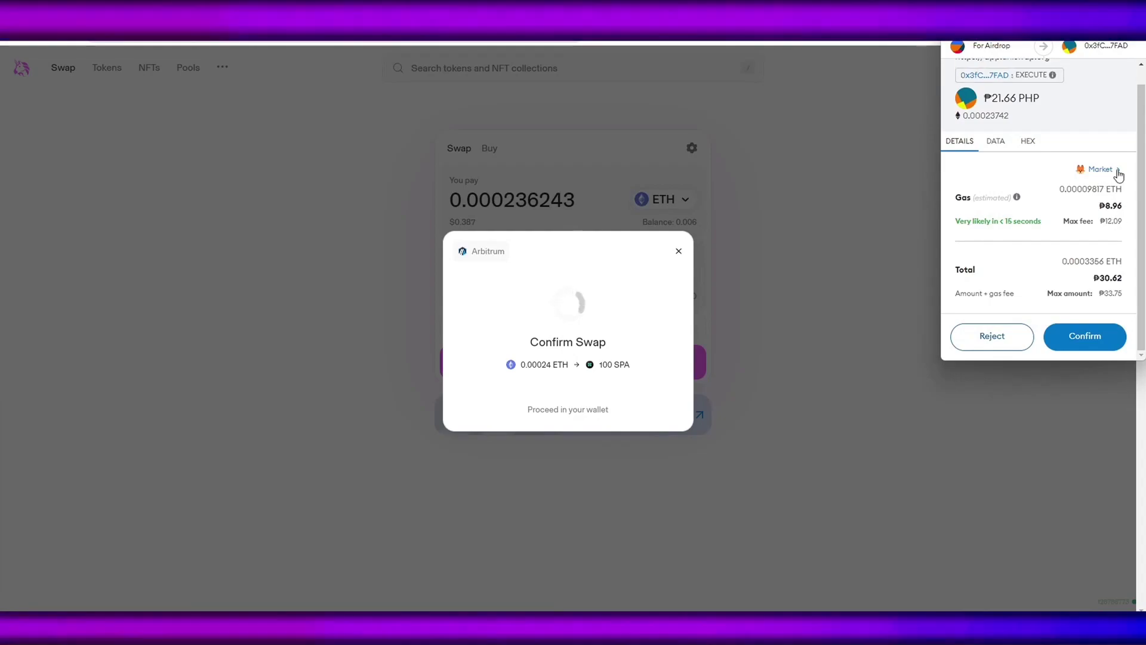
{"action": "left_click", "coordinate": [1084, 335]}
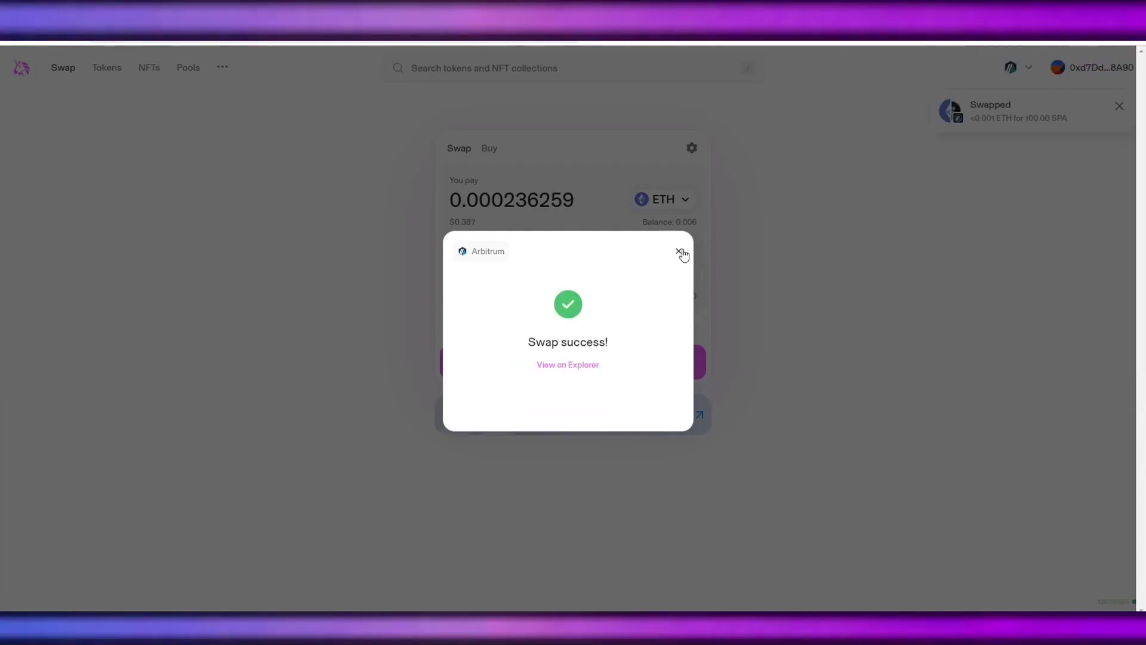
{"action": "left_click", "coordinate": [678, 250]}
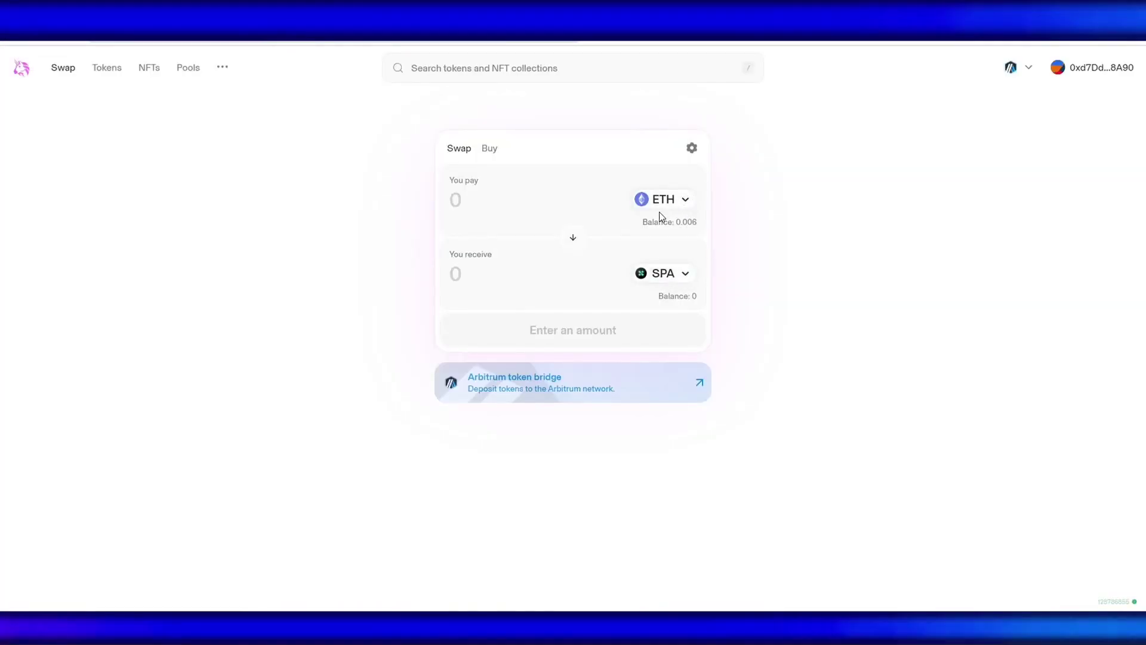
Swap about 0.00032 ETH for 0.55 USDs, approving in the wallet
{"action": "left_click", "coordinate": [664, 202]}
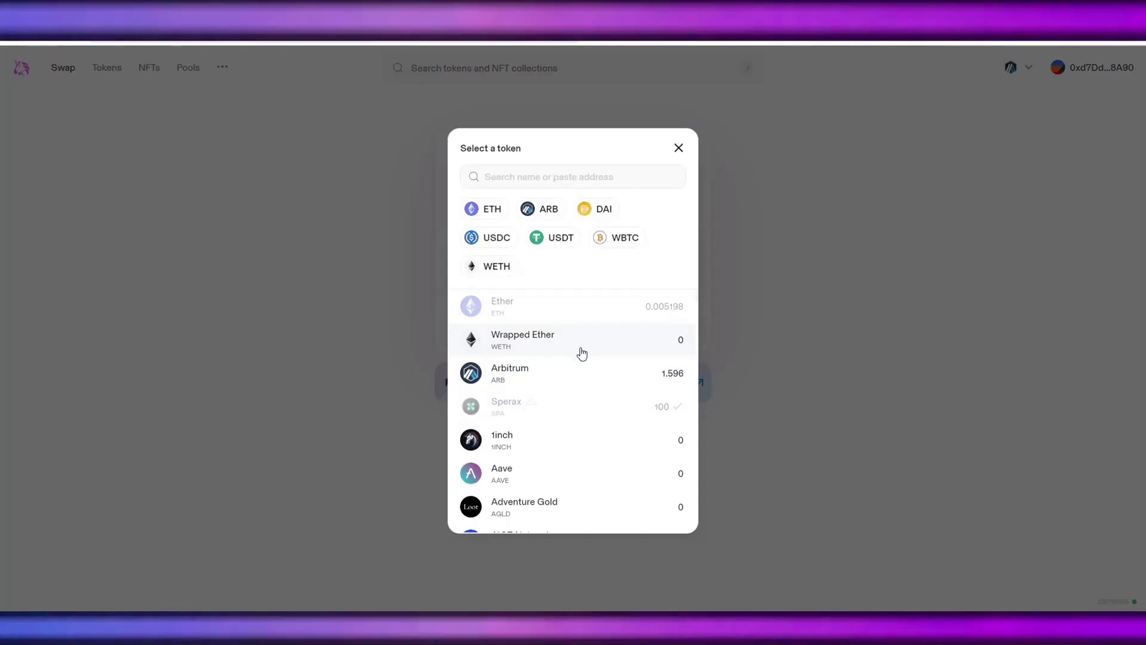
{"action": "type", "text": "usds"}
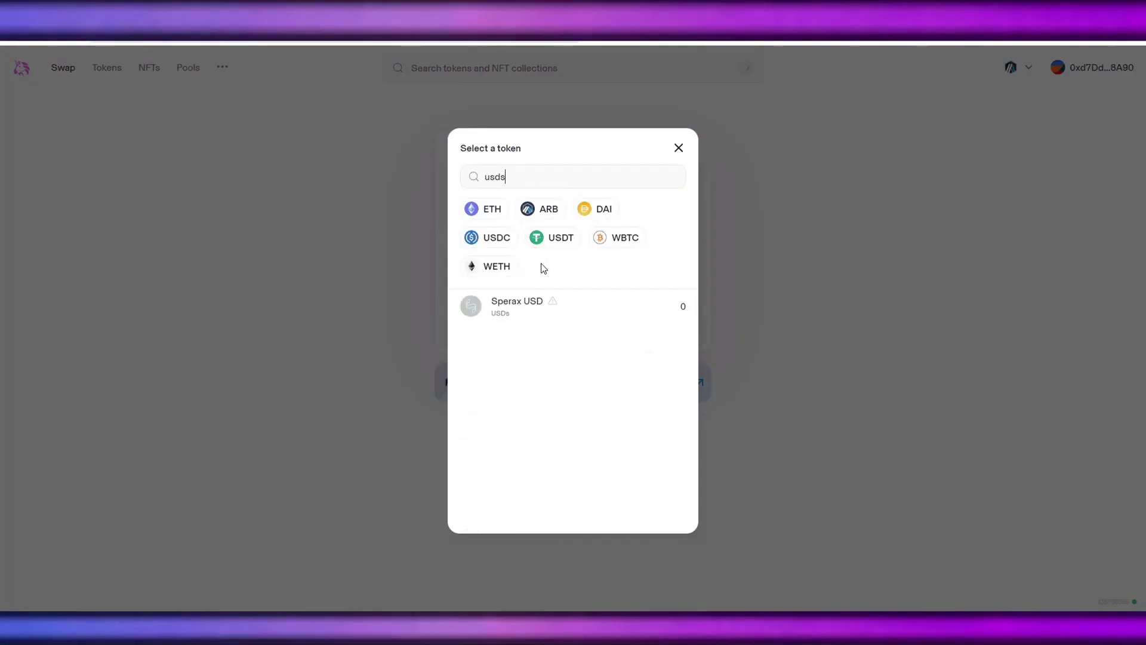
{"action": "left_click", "coordinate": [537, 308]}
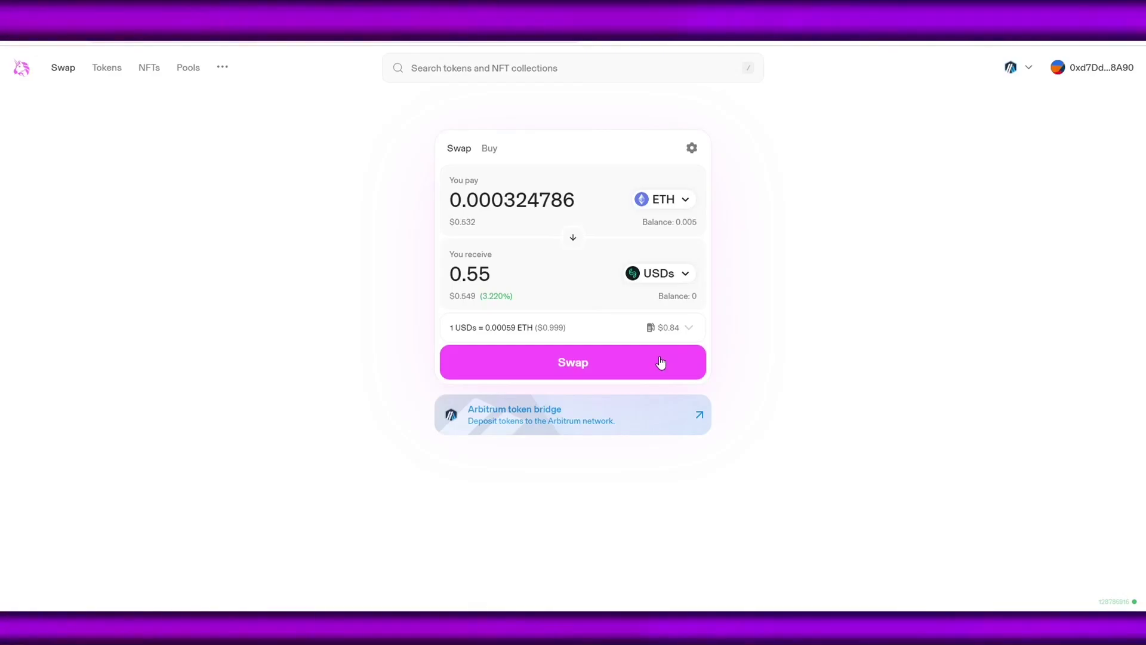
{"action": "left_click", "coordinate": [660, 363]}
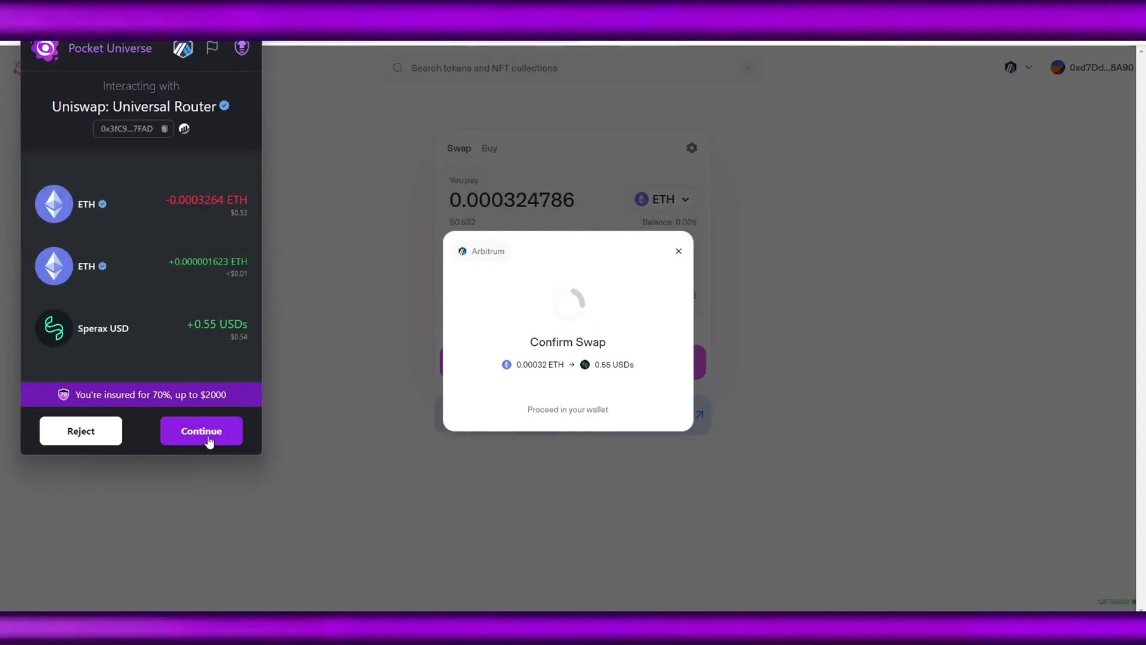
{"action": "left_click", "coordinate": [208, 440]}
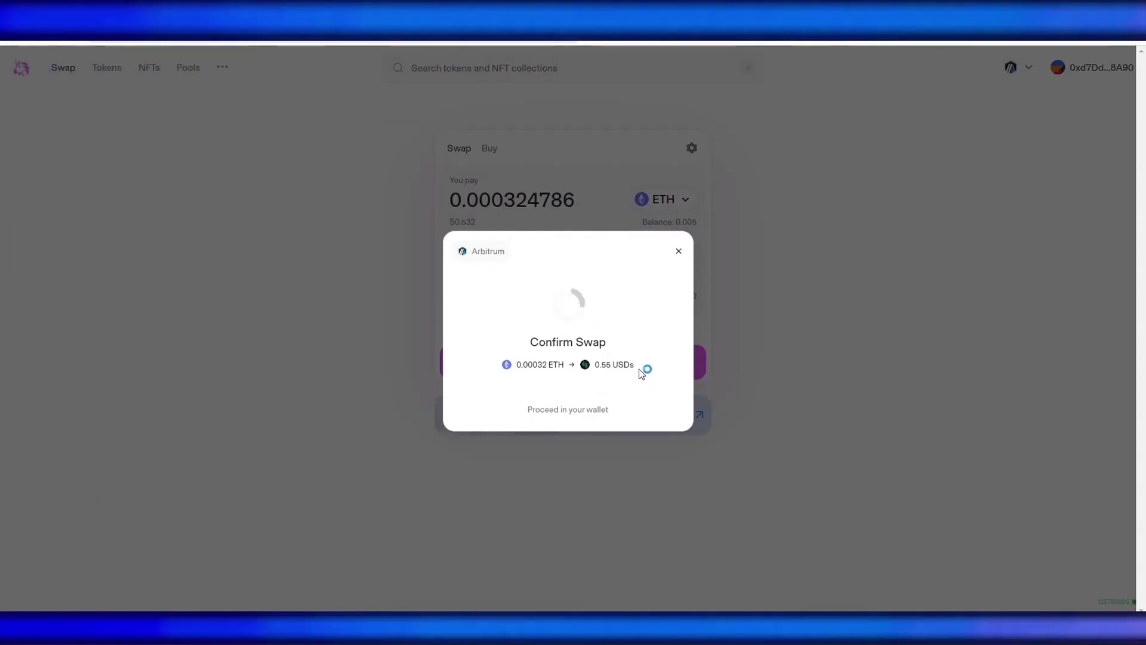
{"action": "left_click", "coordinate": [1085, 354]}
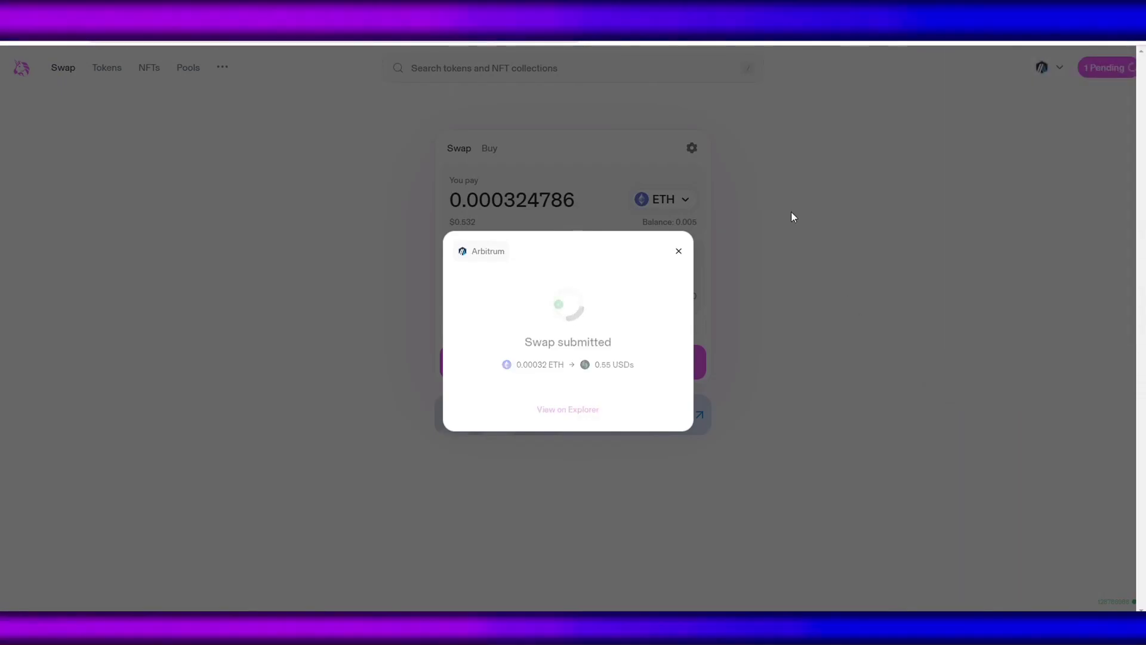
{"action": "left_click", "coordinate": [850, 256]}
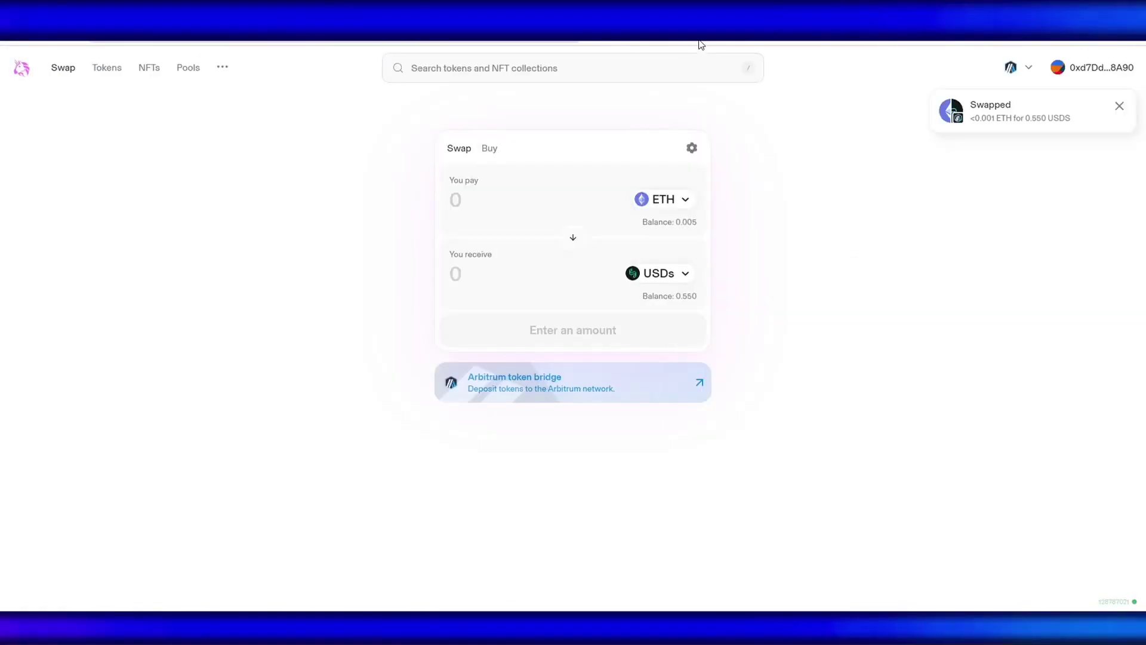
Check MetaMask's Tokens list showing 100 SPA and 0.55 USDs
{"action": "key", "text": "alt+shift+m"}
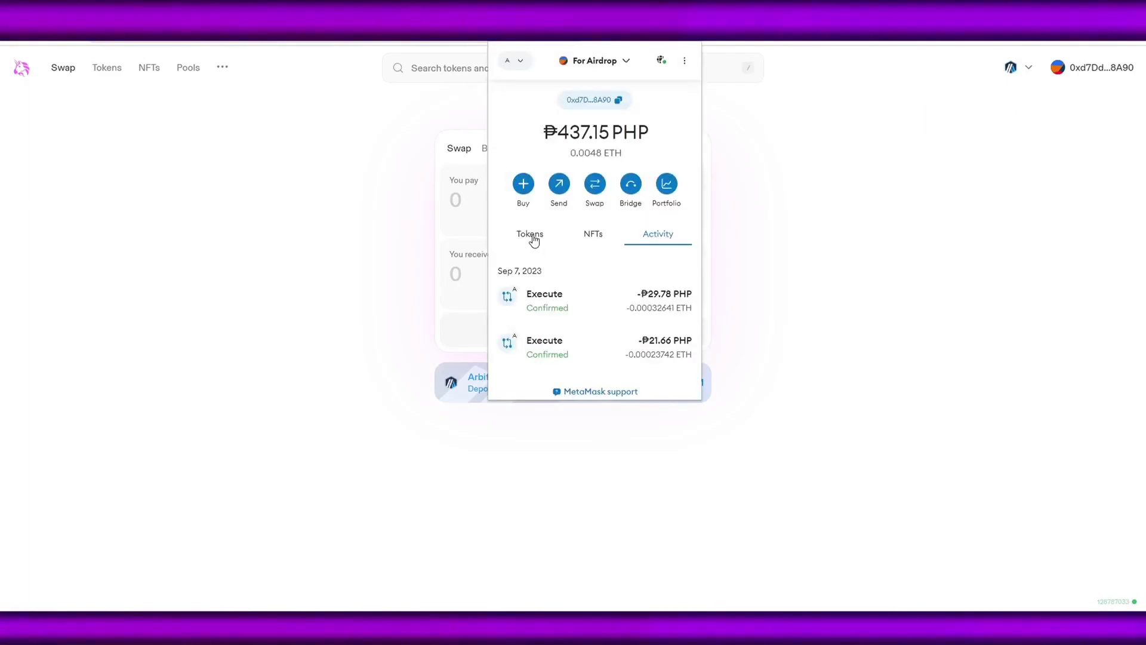
{"action": "left_click", "coordinate": [530, 234]}
{"action": "scroll", "coordinate": [614, 275], "scroll_direction": "down", "scroll_amount": 2}
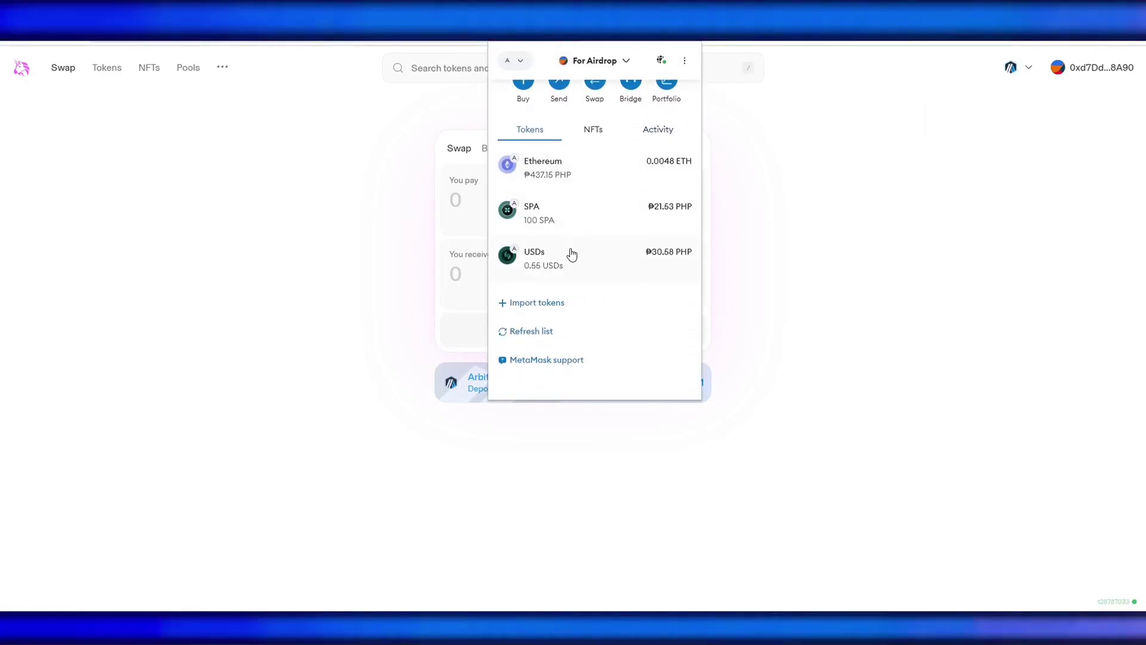
{"action": "left_click", "coordinate": [979, 150]}
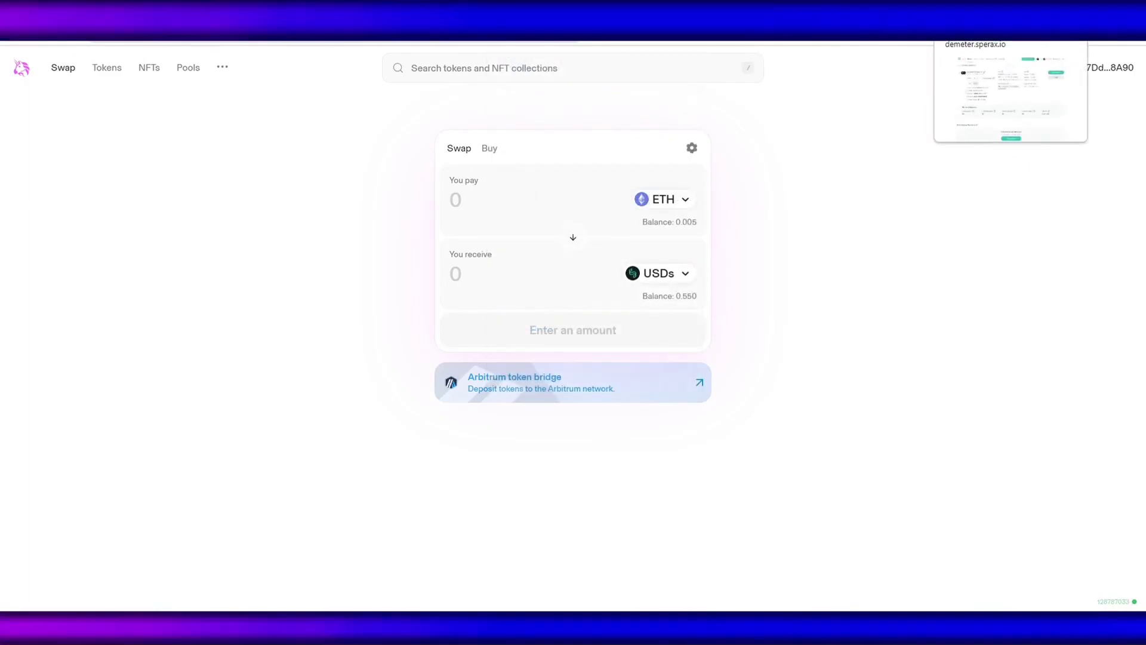
On the Demeter farm, add a 100 SPA position paired with about 0.408 USDs at 0.3% fee
{"action": "left_click", "coordinate": [991, 24]}
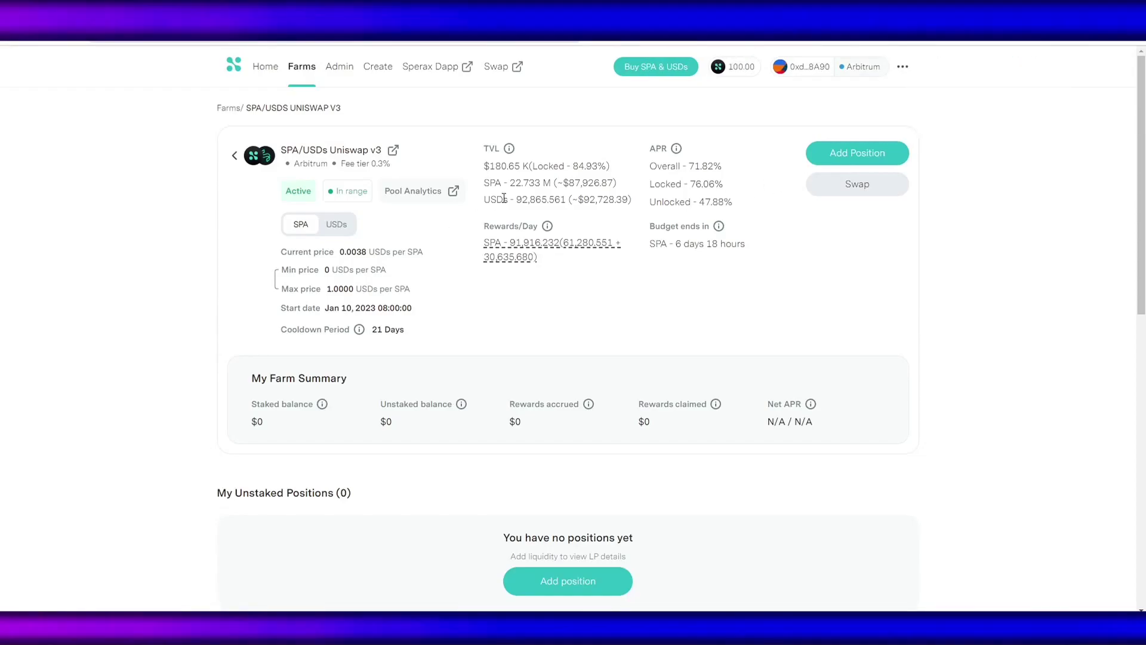
{"action": "left_click", "coordinate": [853, 154]}
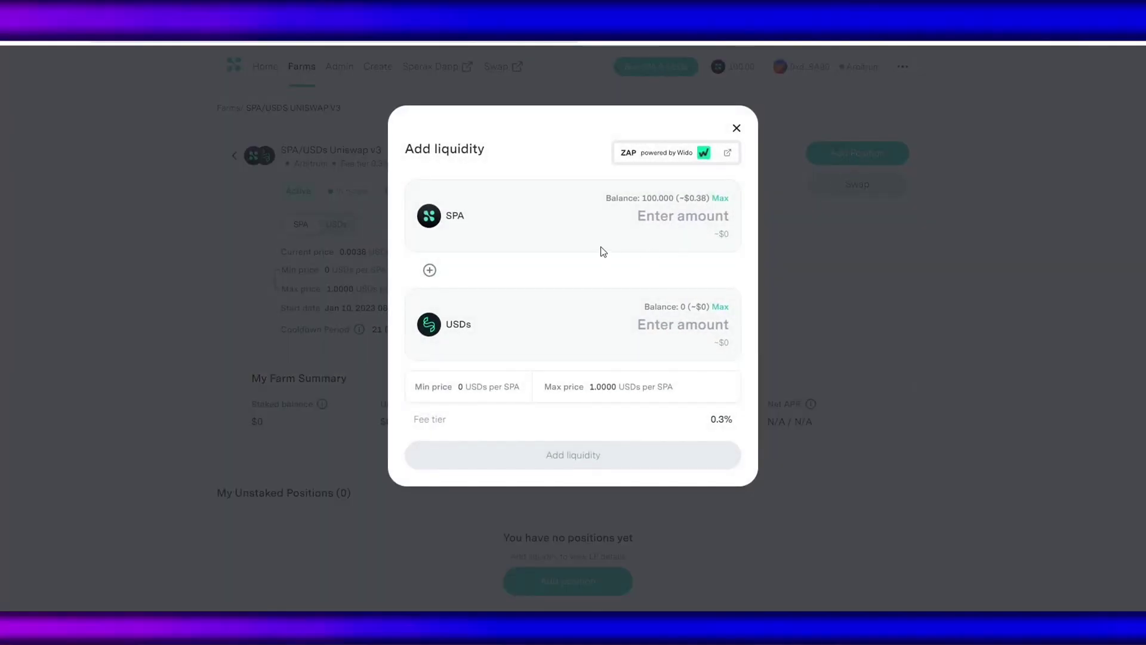
{"action": "left_click", "coordinate": [704, 216]}
{"action": "type", "text": "100"}
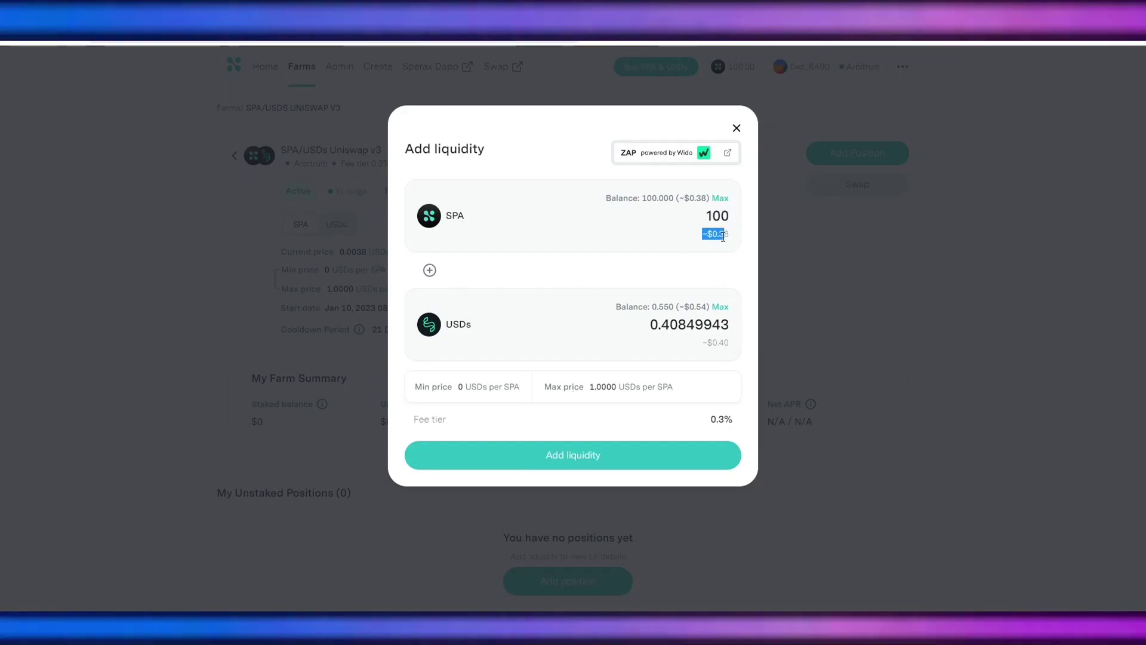
{"action": "left_click_drag", "start_coordinate": [697, 234], "coordinate": [747, 238]}
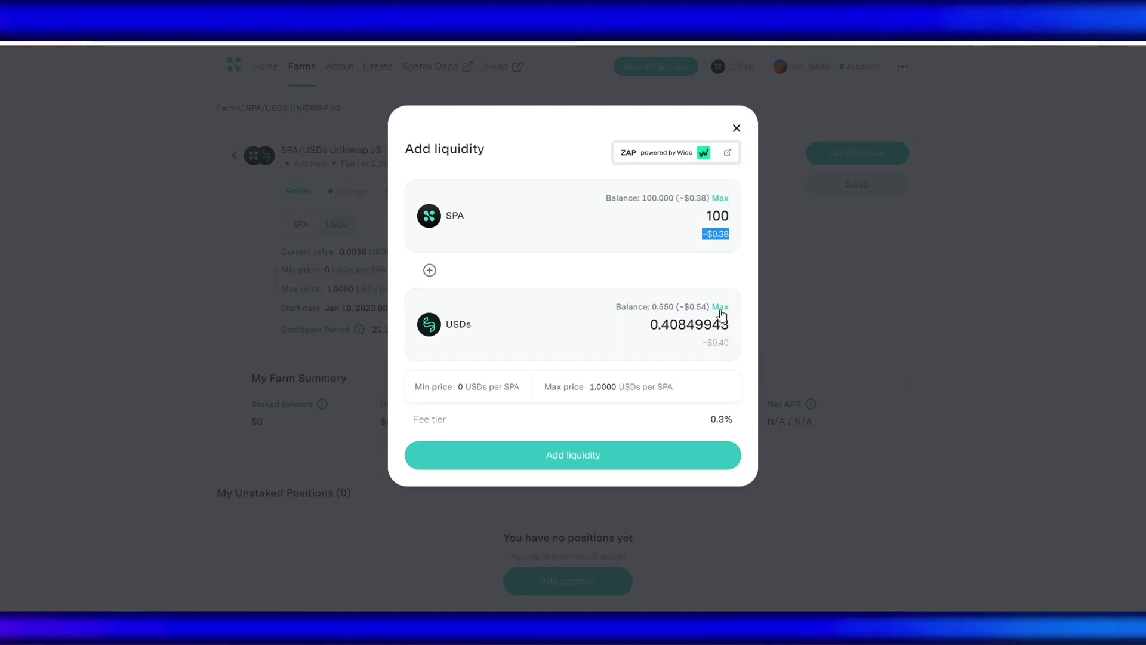
{"action": "left_click", "coordinate": [636, 276]}
{"action": "mouse_move", "coordinate": [706, 420]}
{"action": "left_mouse_down"}
{"action": "mouse_move", "coordinate": [747, 427]}
{"action": "mouse_move", "coordinate": [767, 417]}
{"action": "left_mouse_up"}
{"action": "left_click", "coordinate": [708, 422]}
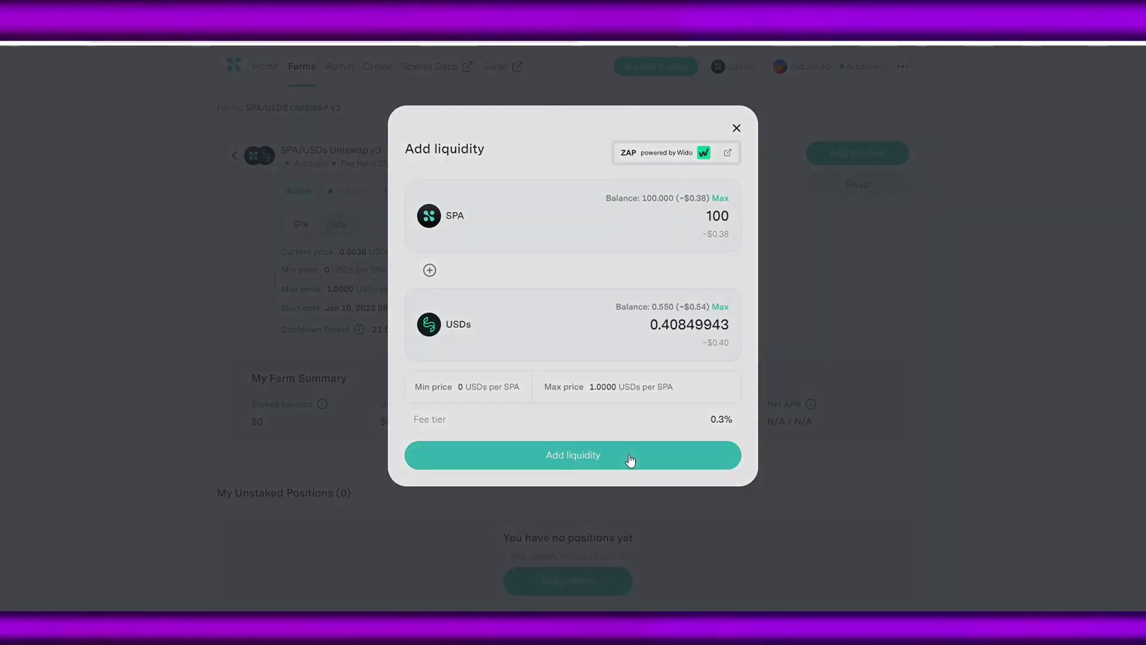
{"action": "left_click", "coordinate": [629, 463]}
Confirm adding liquidity and approve a 100 SPA spending cap in MetaMask
{"action": "left_click_drag", "start_coordinate": [471, 414], "coordinate": [626, 432]}
{"action": "left_click", "coordinate": [645, 418]}
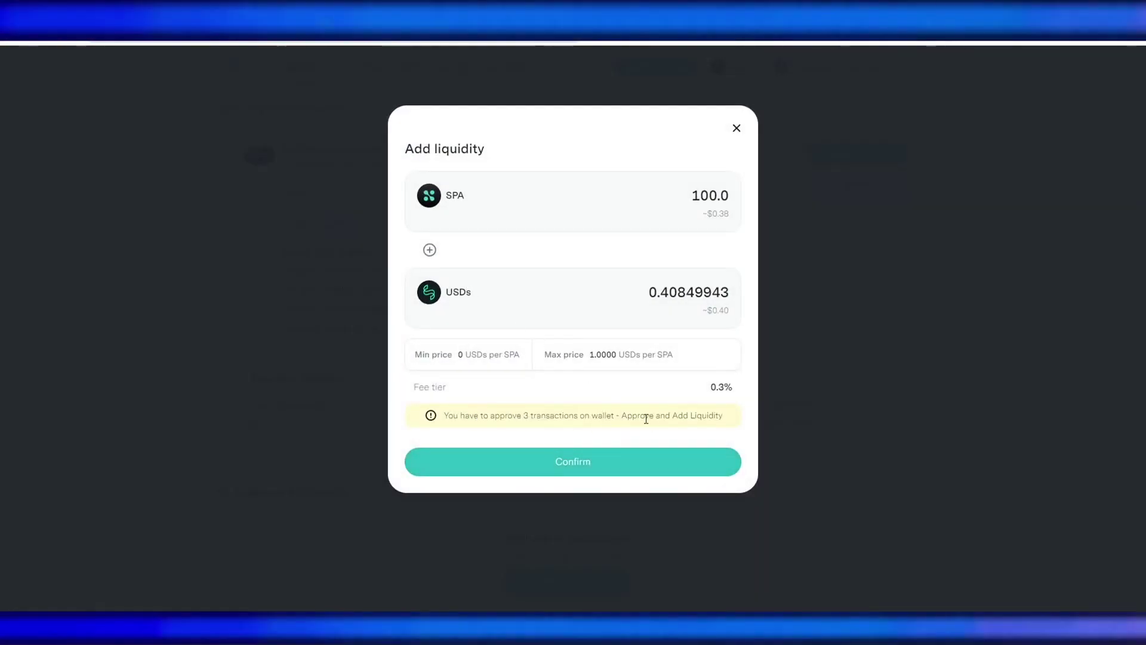
{"action": "left_click", "coordinate": [654, 463]}
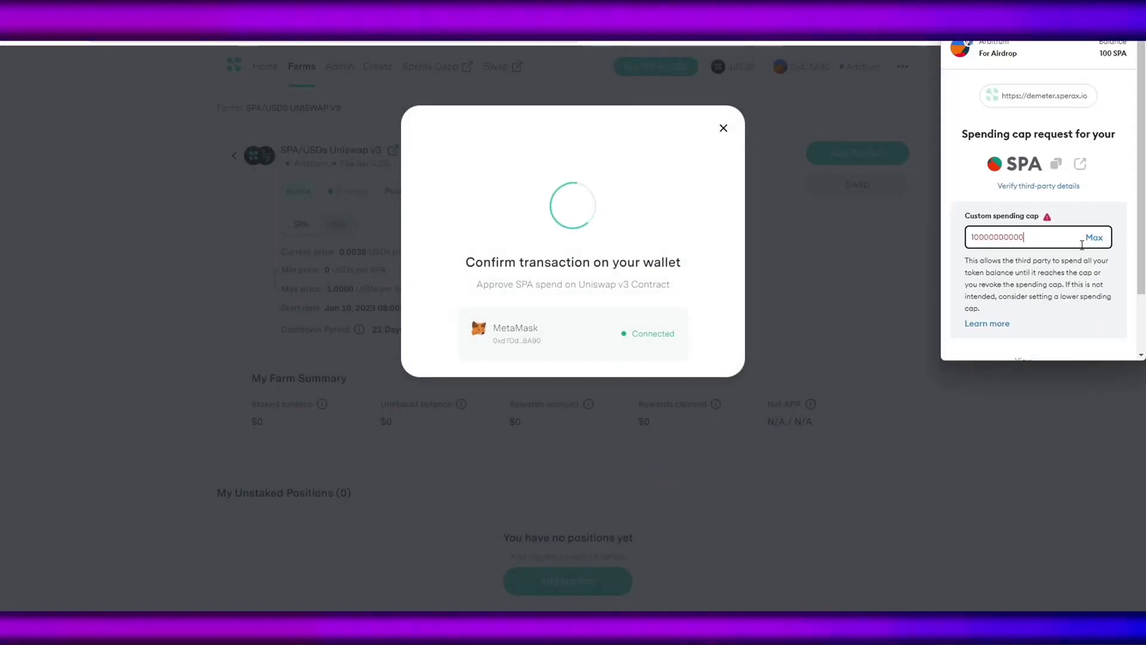
{"action": "left_click", "coordinate": [1094, 238]}
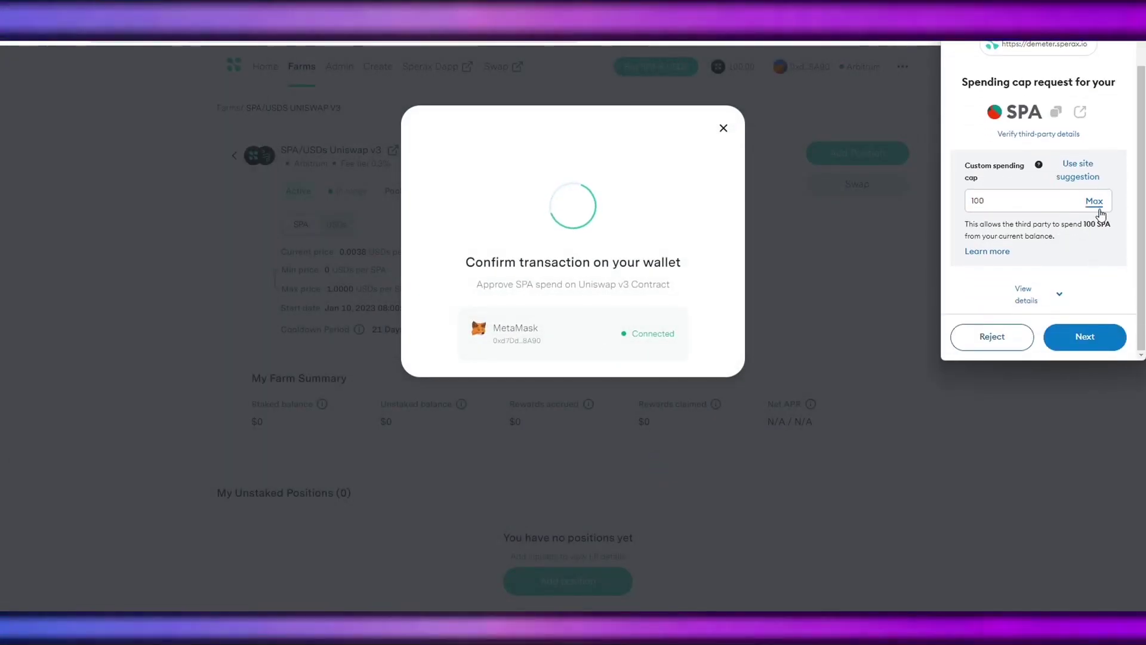
{"action": "left_click", "coordinate": [1087, 338]}
{"action": "left_click", "coordinate": [1086, 340]}
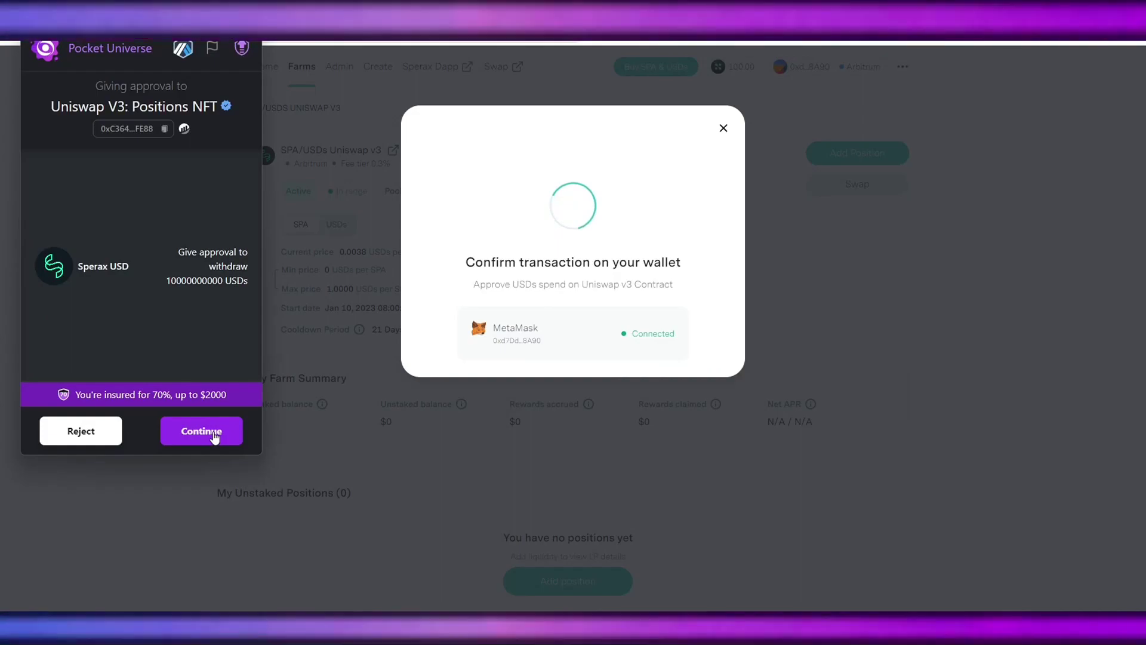
Approve the USDs spending cap past the safety check
{"action": "left_click", "coordinate": [214, 437]}
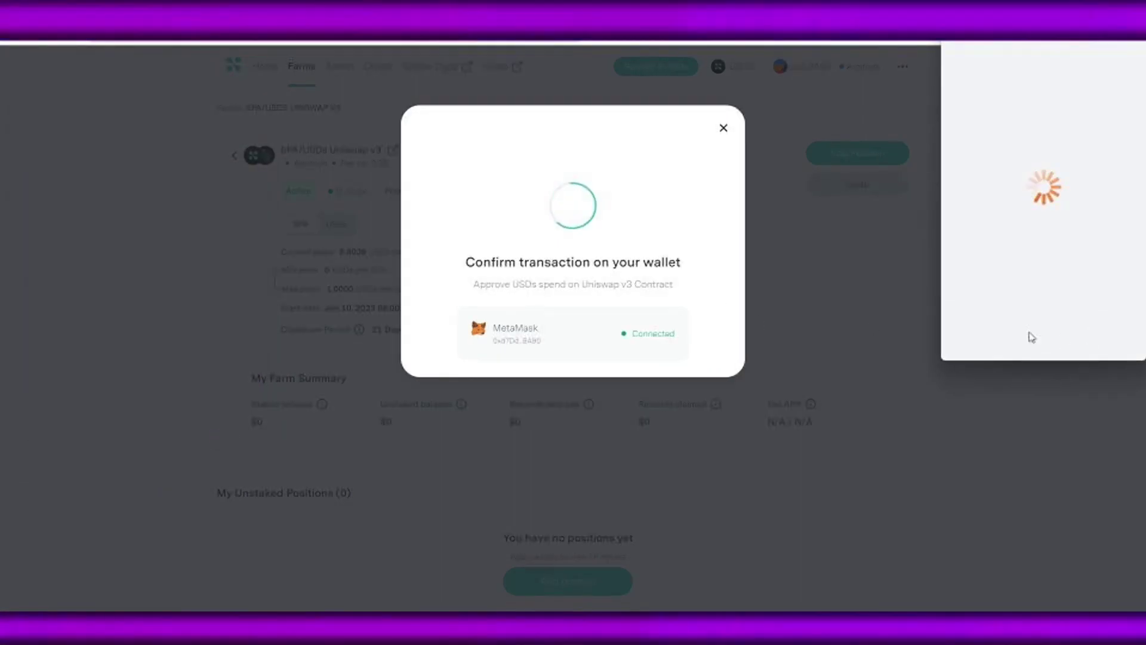
{"action": "scroll", "coordinate": [1077, 334], "scroll_direction": "down", "scroll_amount": 5}
{"action": "left_click", "coordinate": [1079, 342]}
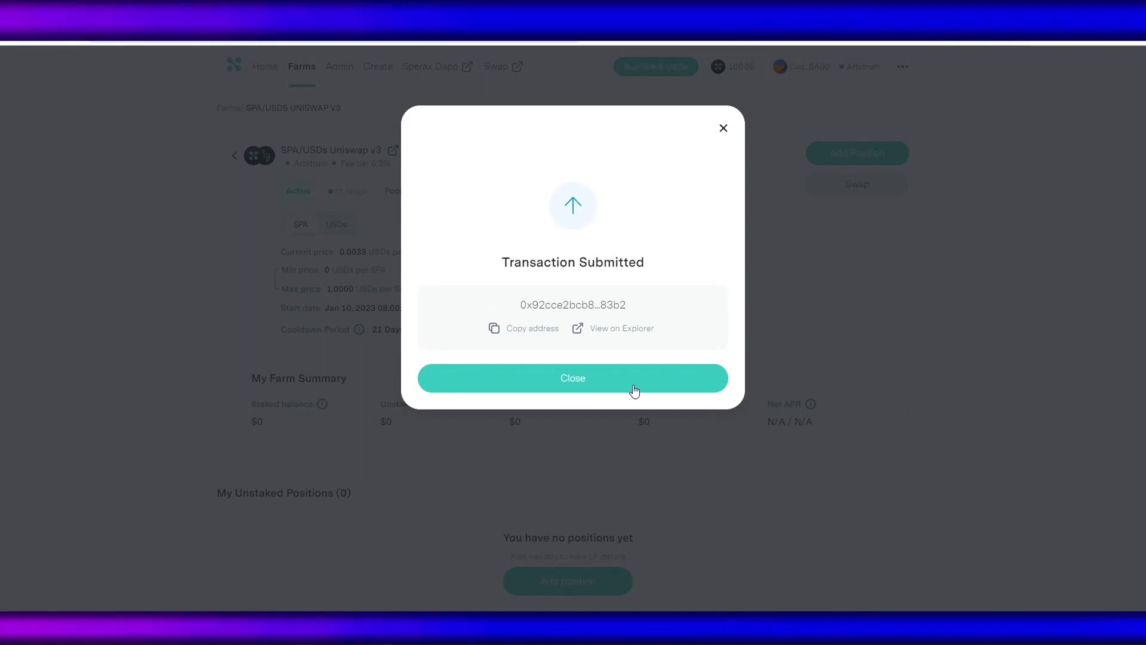
{"action": "left_click", "coordinate": [634, 391]}
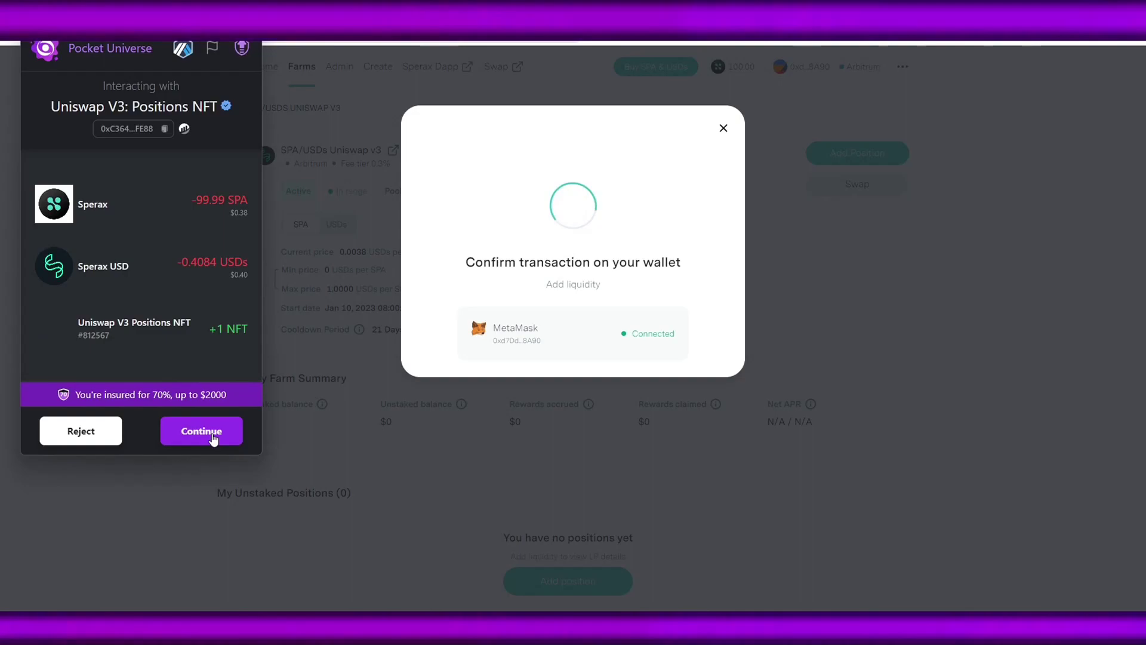
Confirm the mint, leaving unstaked position 812567 worth $0.78
{"action": "left_click", "coordinate": [213, 438]}
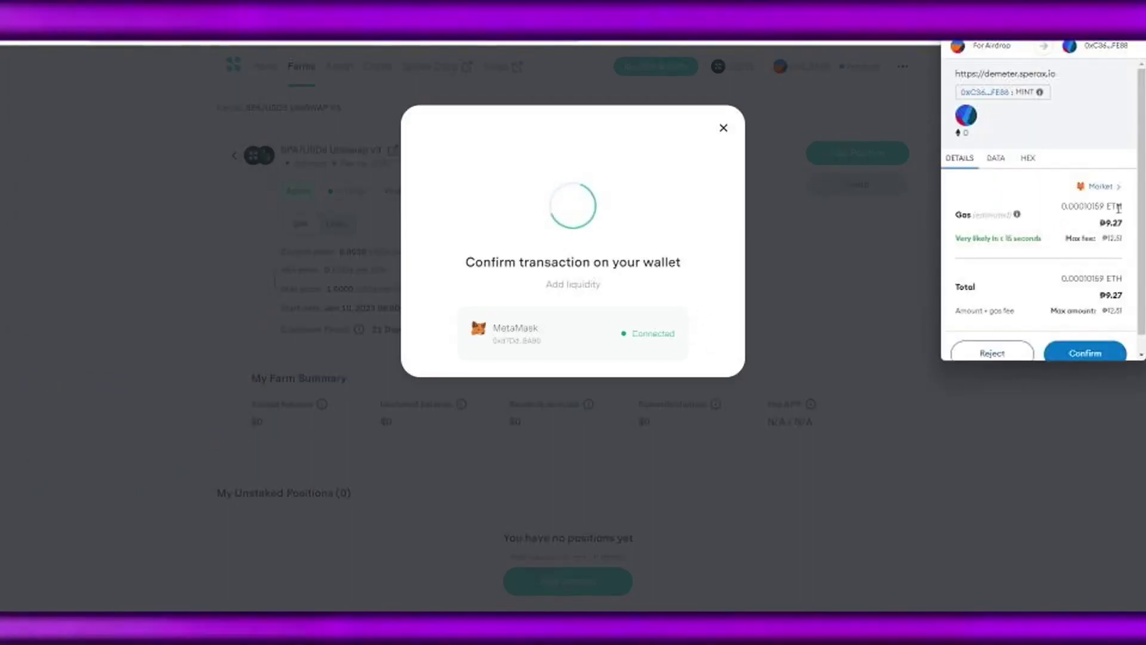
{"action": "left_click", "coordinate": [1085, 352]}
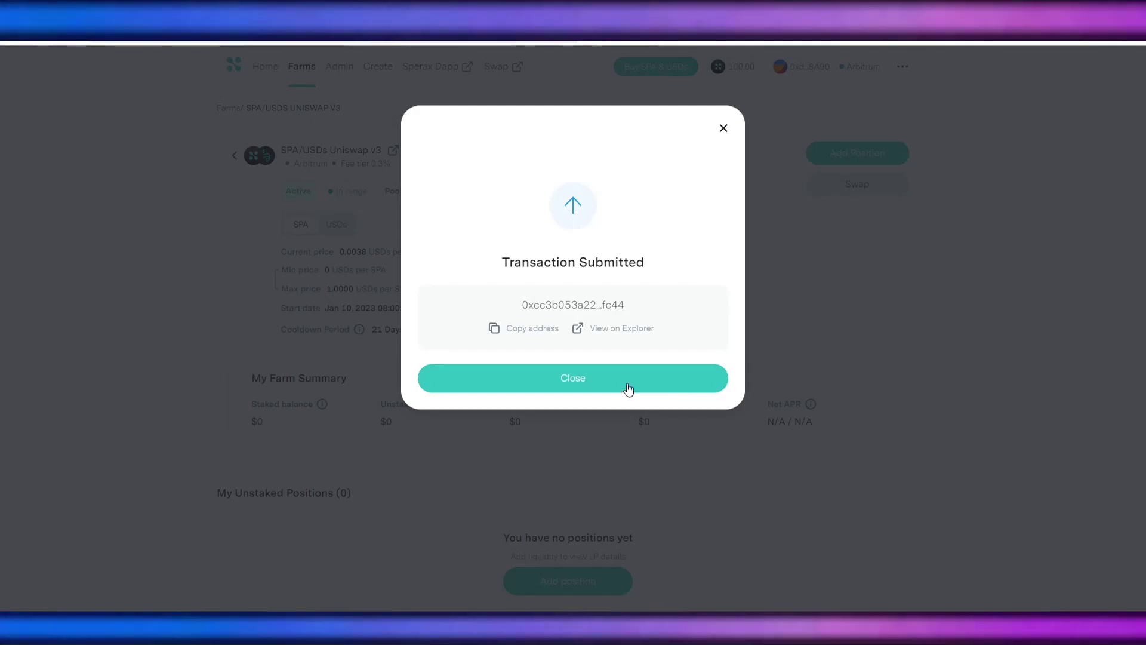
{"action": "left_click", "coordinate": [628, 390]}
{"action": "scroll", "coordinate": [635, 331], "scroll_direction": "down", "scroll_amount": 3}
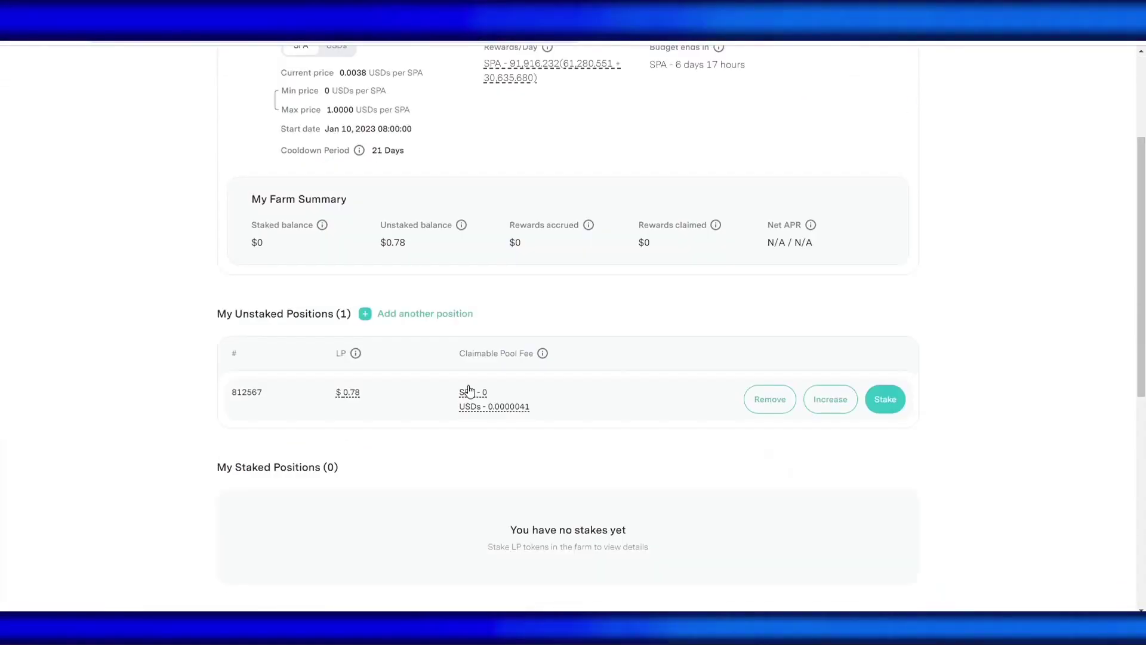
{"action": "scroll", "coordinate": [583, 335], "scroll_direction": "up", "scroll_amount": 1}
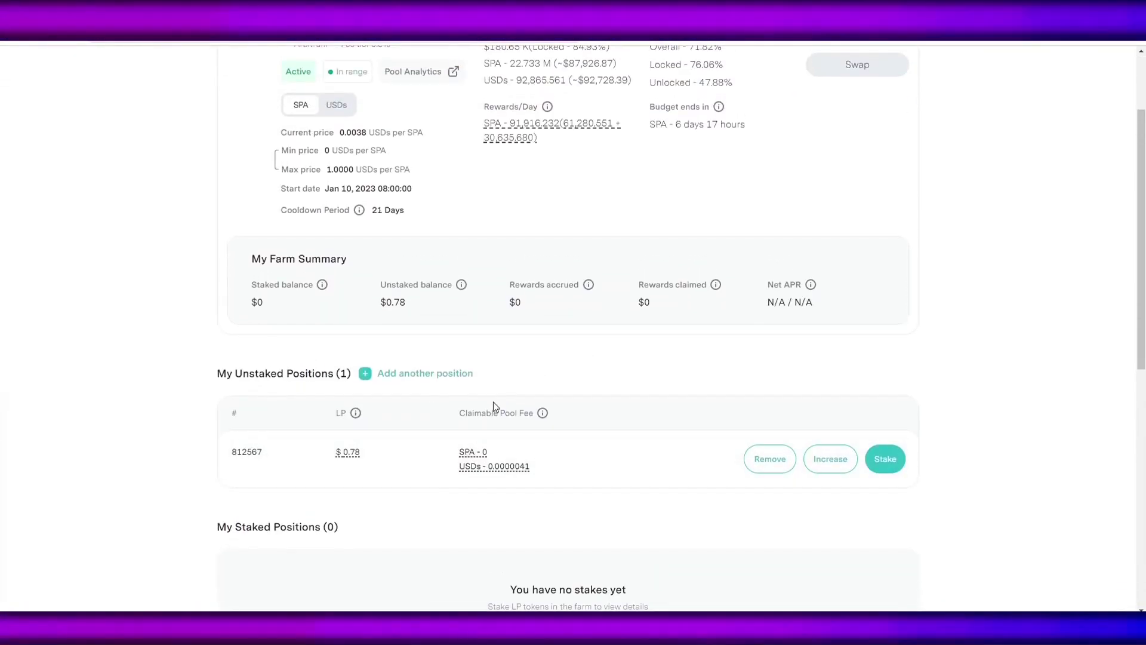
{"action": "scroll", "coordinate": [338, 393], "scroll_direction": "down", "scroll_amount": 1}
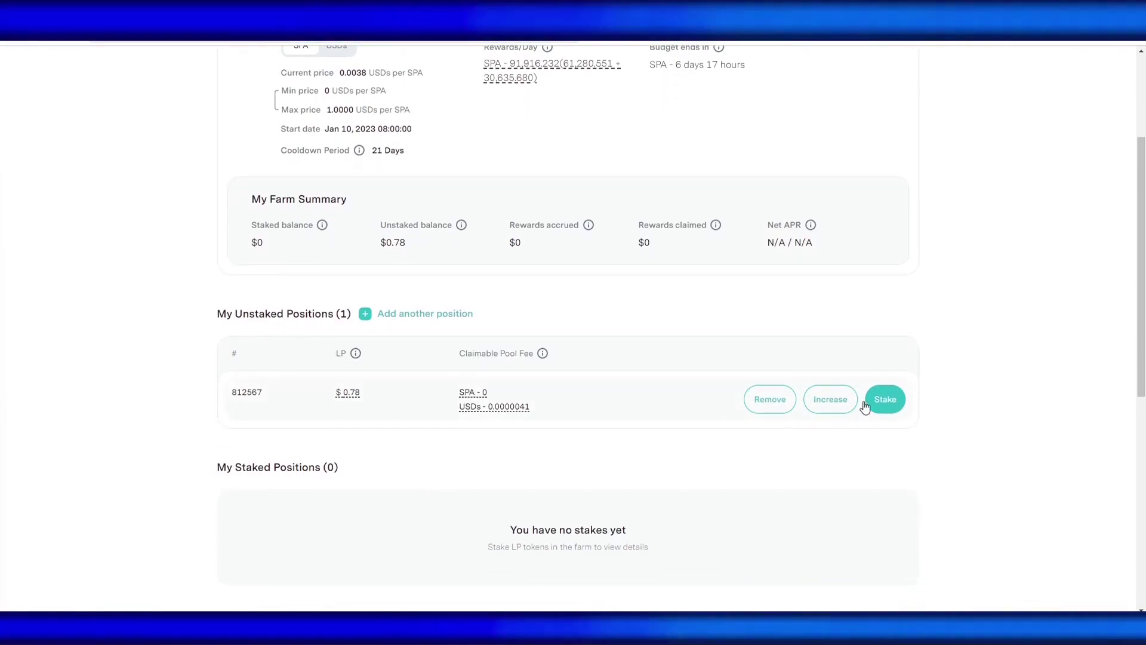
Choose the Unlocked lockup to stake position 812567, giving 48.78% APR on $0.78
{"action": "left_click", "coordinate": [885, 400]}
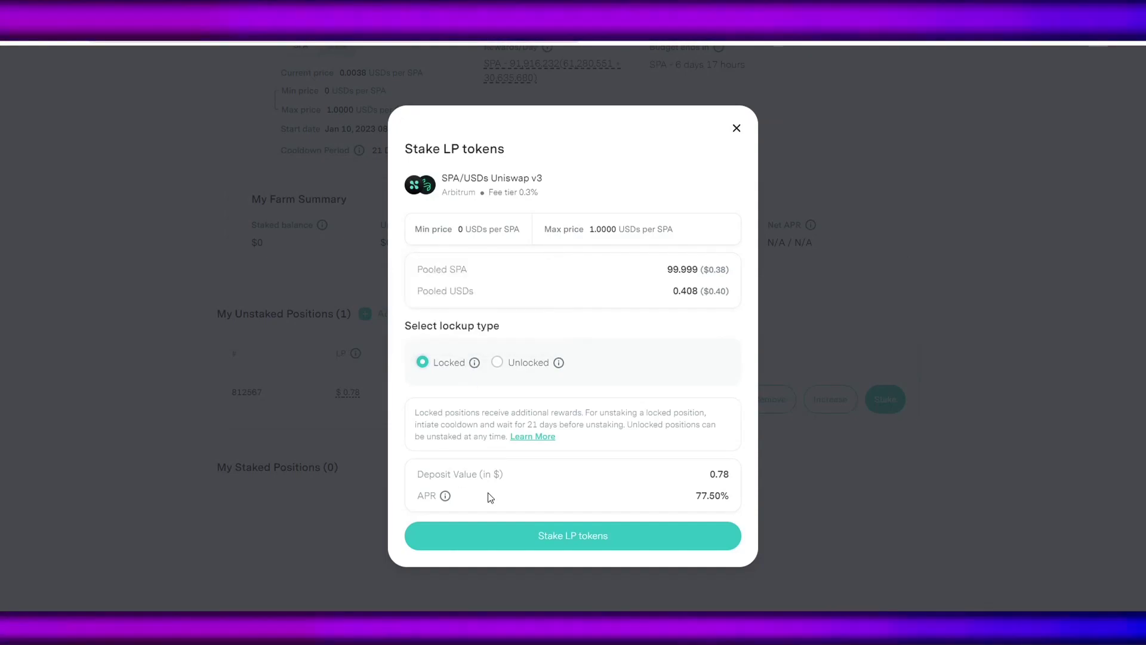
{"action": "left_click_drag", "start_coordinate": [524, 506], "coordinate": [733, 501]}
{"action": "left_click", "coordinate": [734, 499]}
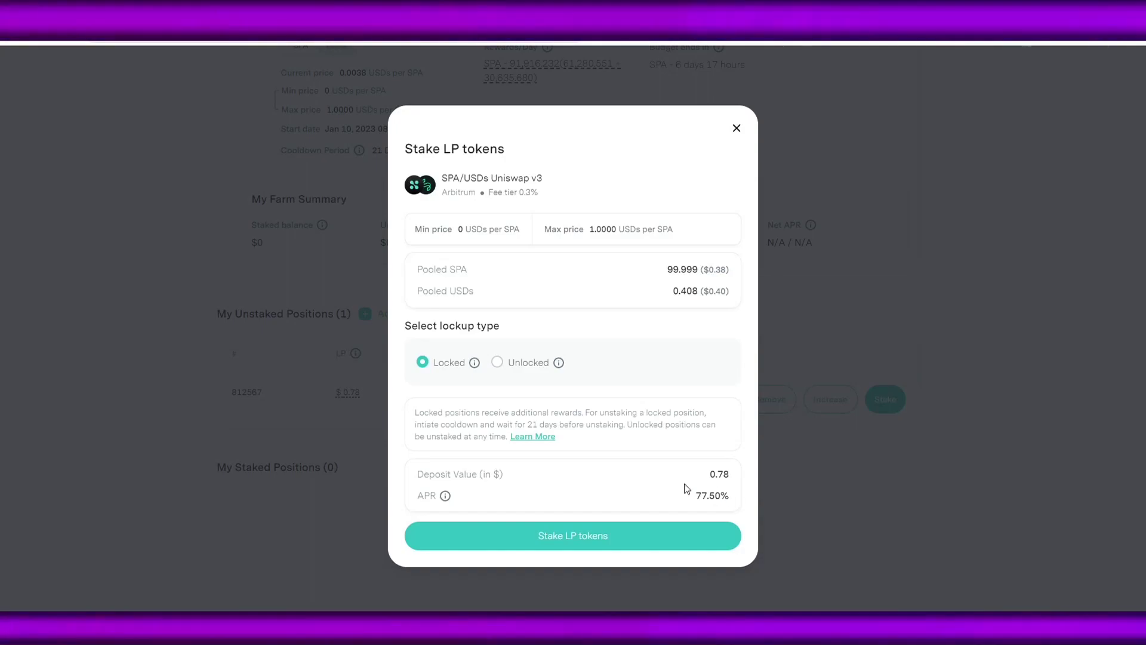
{"action": "left_click", "coordinate": [498, 363]}
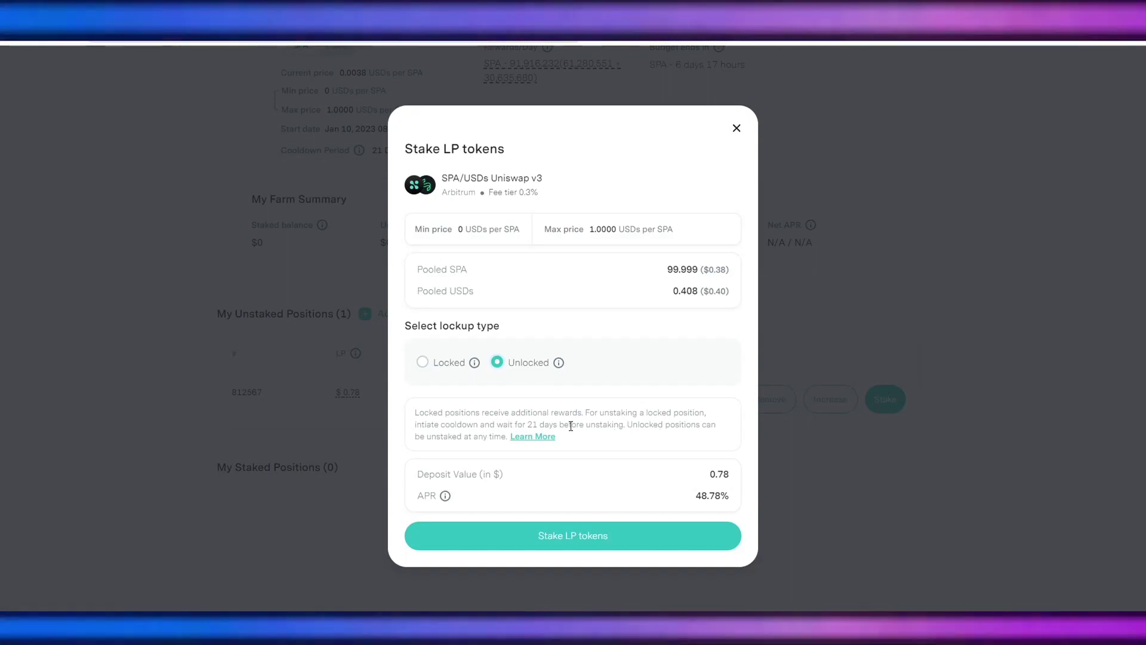
{"action": "left_click_drag", "start_coordinate": [512, 424], "coordinate": [600, 425]}
{"action": "left_click", "coordinate": [527, 409]}
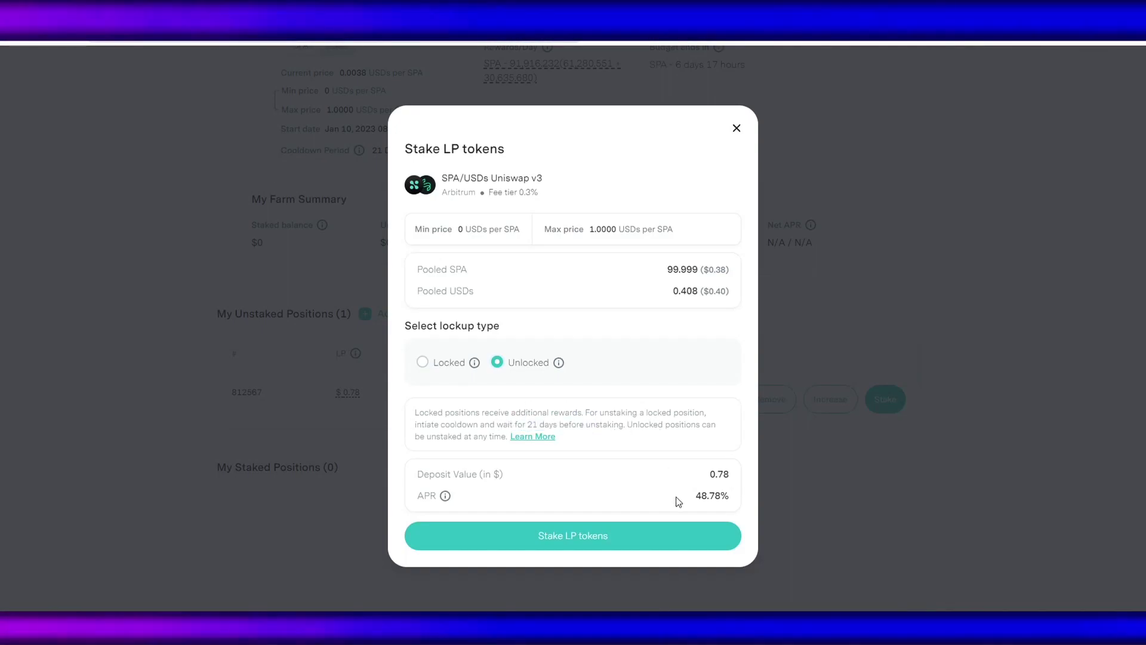
{"action": "left_click_drag", "start_coordinate": [688, 501], "coordinate": [735, 501]}
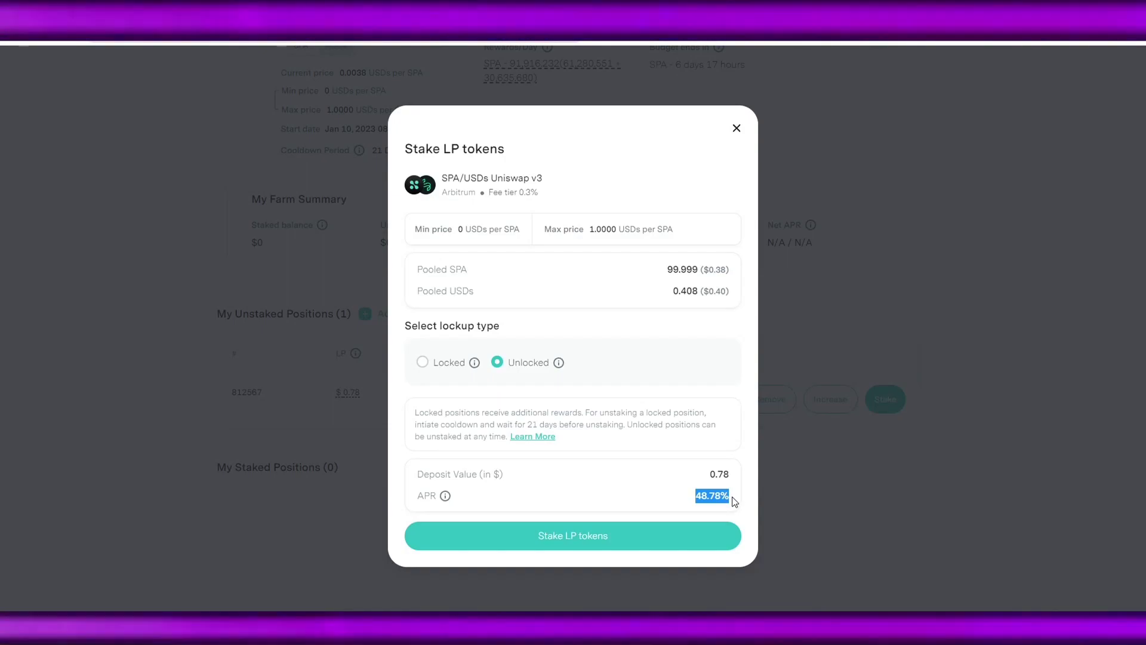
{"action": "left_click", "coordinate": [717, 499]}
{"action": "scroll", "coordinate": [394, 327], "scroll_direction": "down", "scroll_amount": 2}
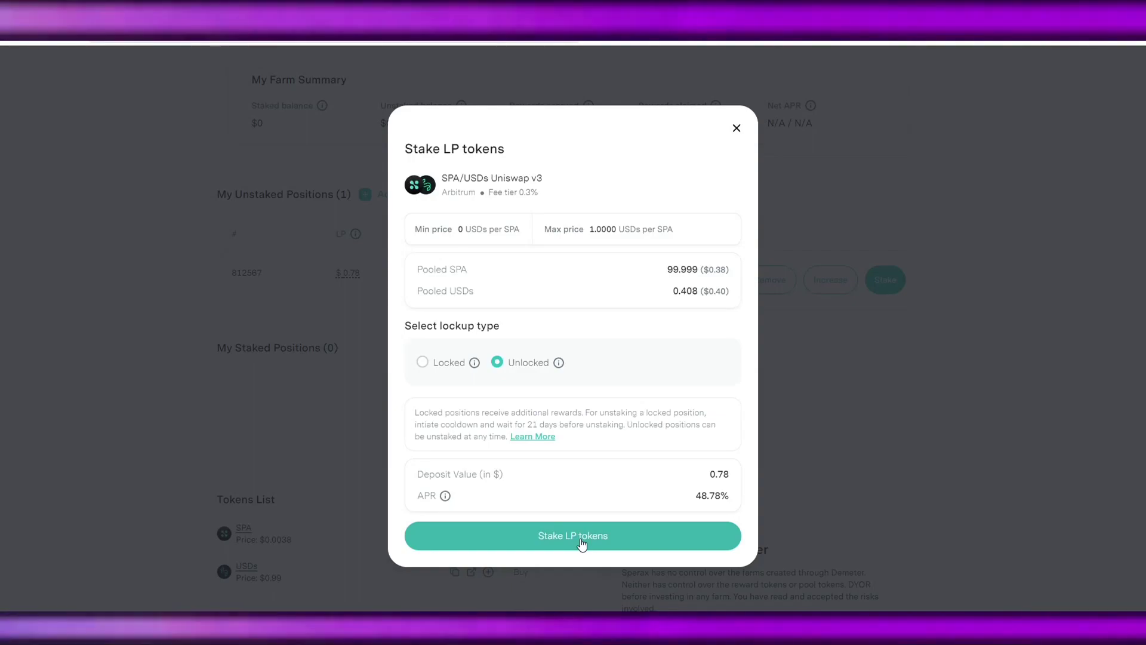
Submit the unlocked stake for position 812567 through Pocket Universe and MetaMask
{"action": "left_click", "coordinate": [582, 540]}
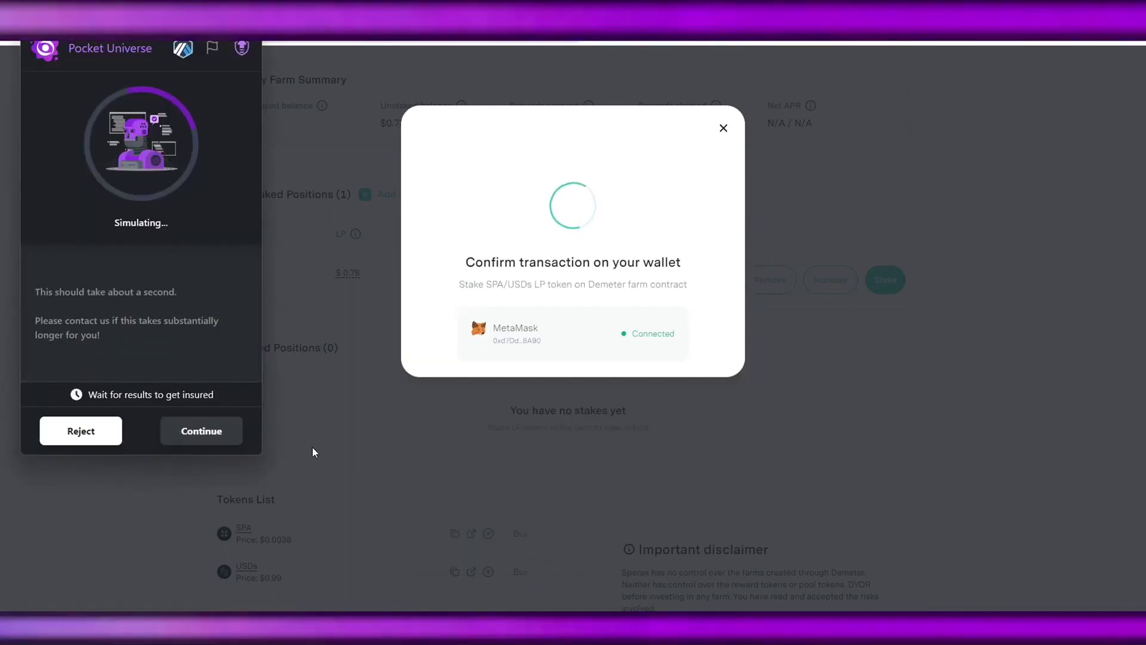
{"action": "left_click", "coordinate": [191, 442]}
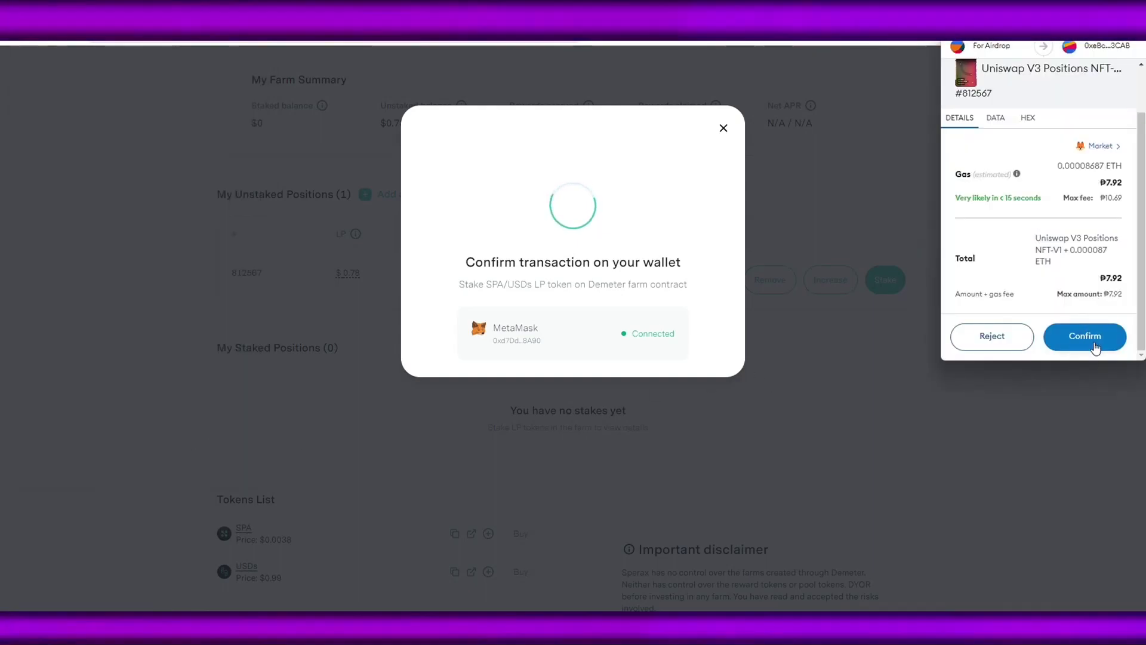
{"action": "left_click", "coordinate": [1095, 344]}
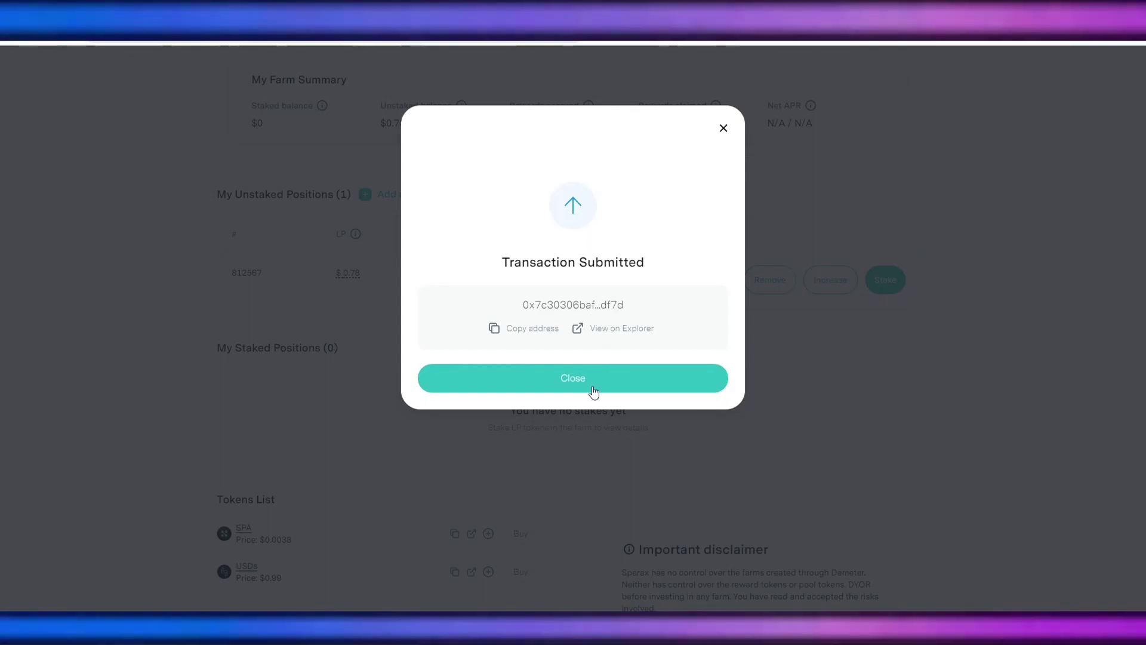
{"action": "left_click", "coordinate": [593, 391]}
{"action": "scroll", "coordinate": [671, 419], "scroll_direction": "down", "scroll_amount": 1}
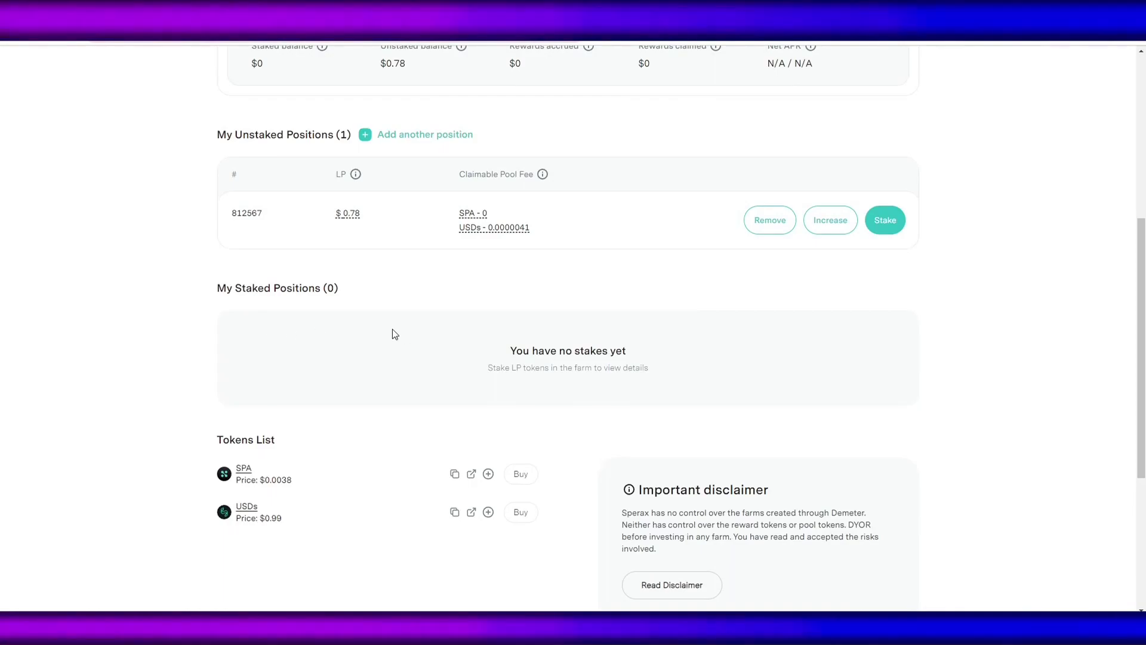
{"action": "left_click_drag", "start_coordinate": [219, 286], "coordinate": [582, 353]}
{"action": "left_click", "coordinate": [701, 371]}
{"action": "scroll", "coordinate": [691, 385], "scroll_direction": "up", "scroll_amount": 4}
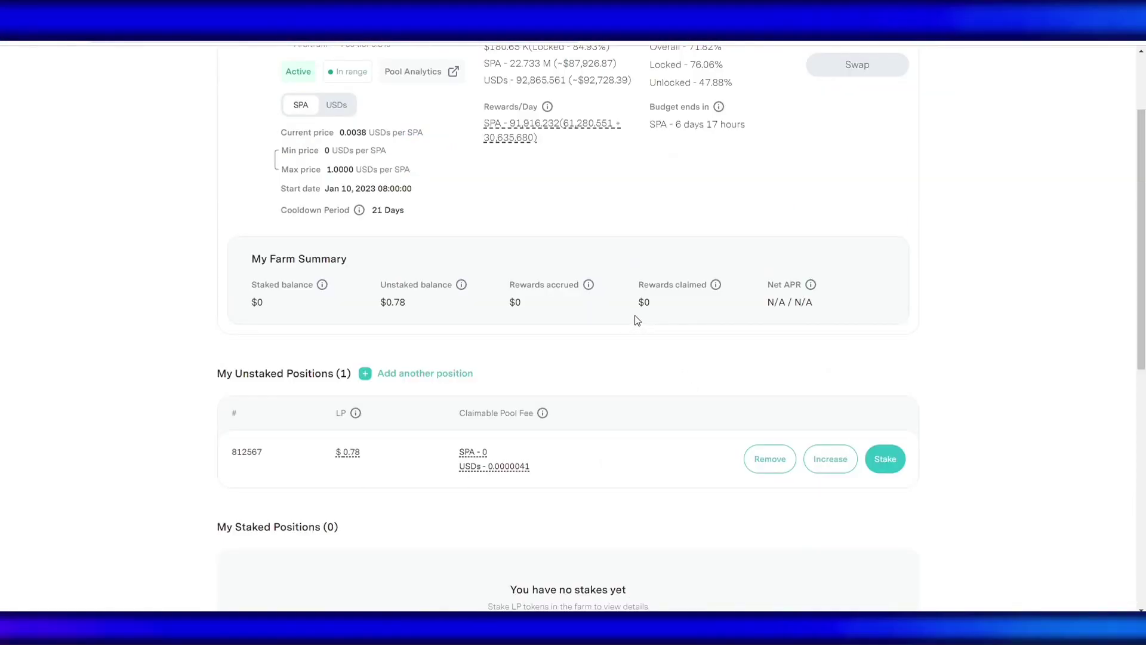
Reload the farm page to see position 812567 under My Staked Positions as Unlocked
{"action": "key", "text": "F5"}
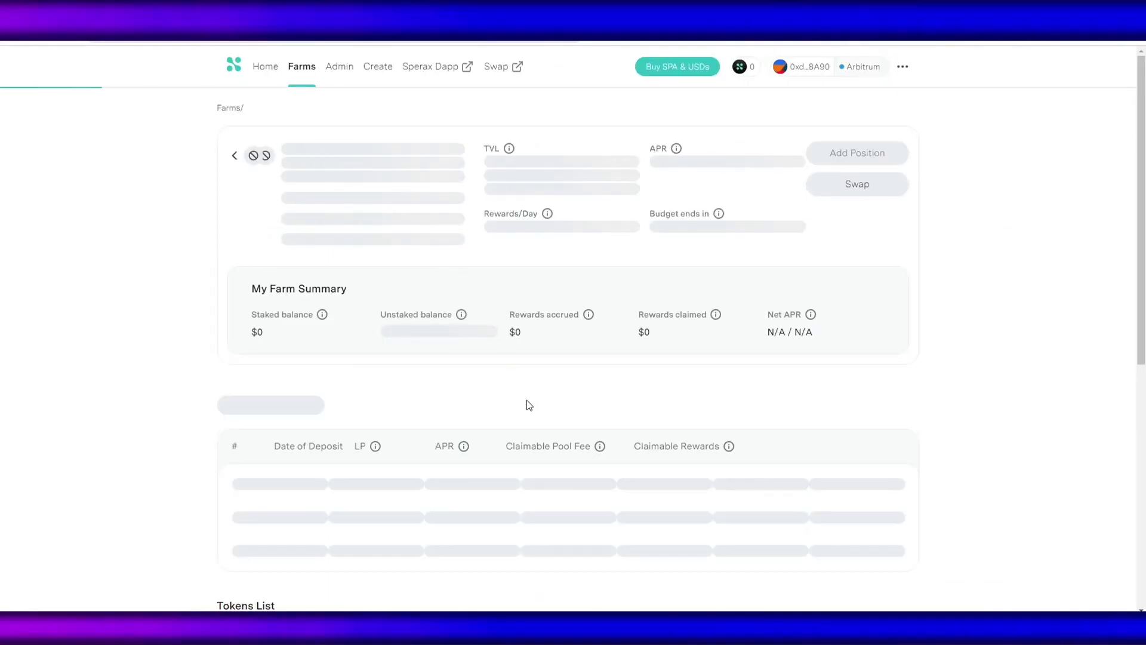
{"action": "scroll", "coordinate": [375, 312], "scroll_direction": "down", "scroll_amount": 5}
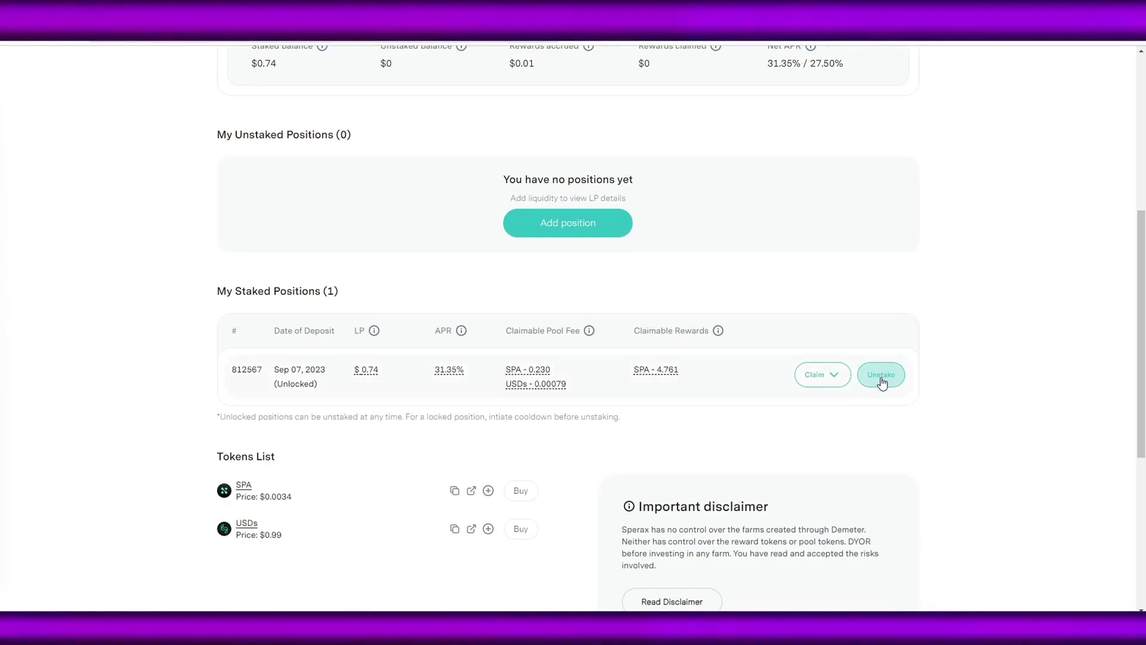
Unstake position 812567 from the farm and confirm the unstake in the dialog
{"action": "left_click", "coordinate": [881, 374]}
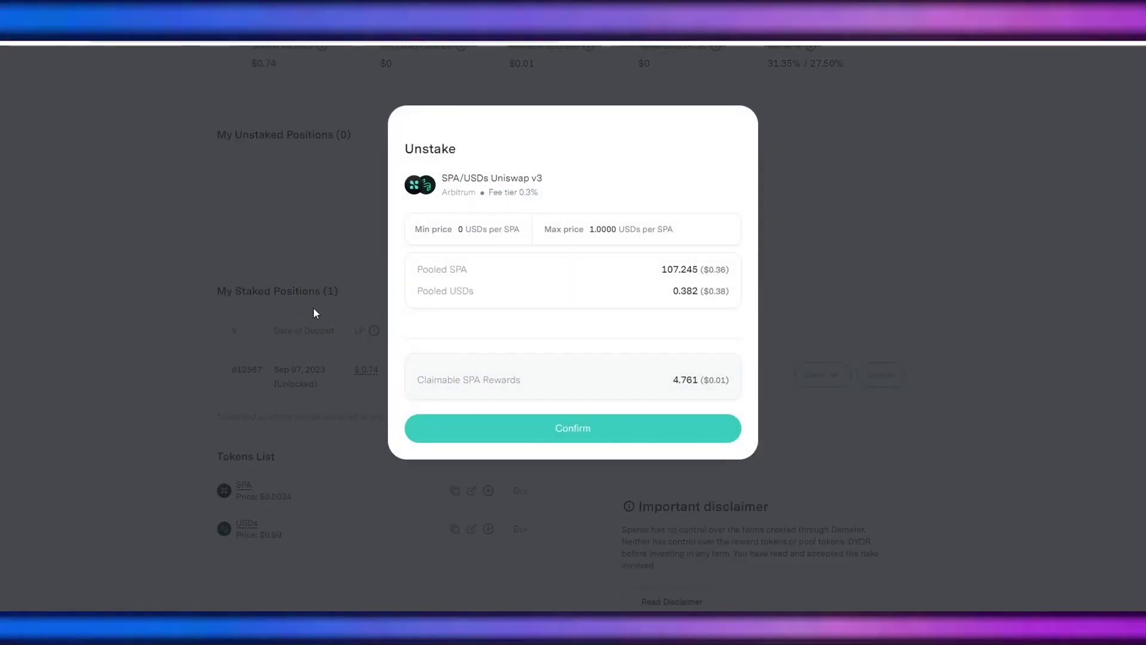
{"action": "left_click", "coordinate": [665, 430]}
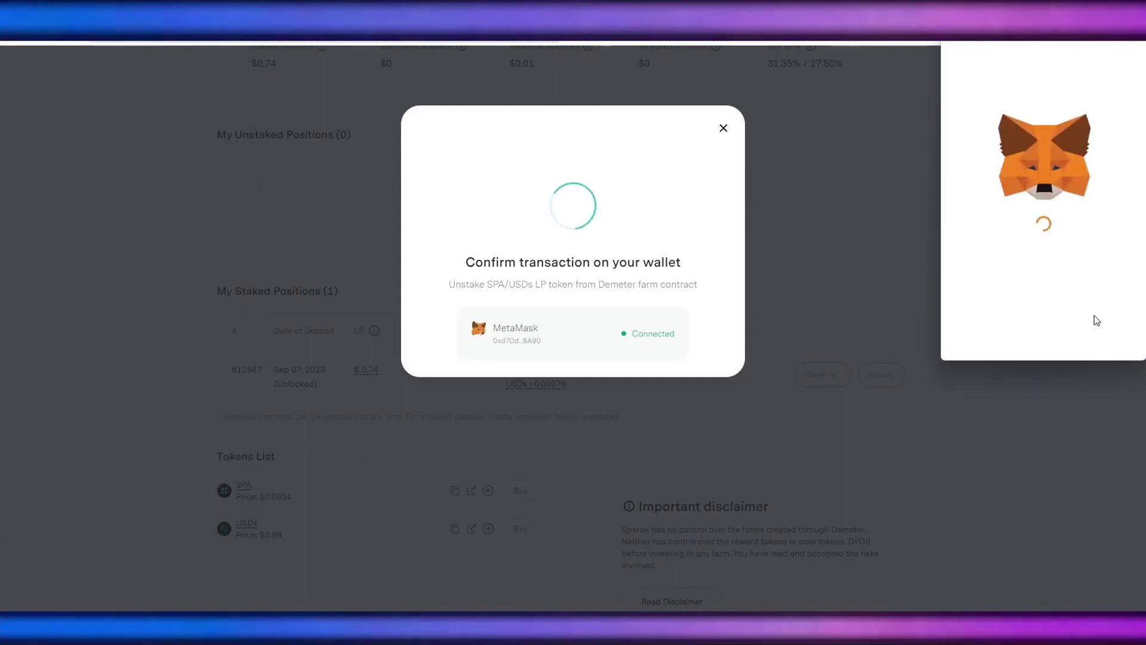
{"action": "scroll", "coordinate": [568, 345], "scroll_direction": "up", "scroll_amount": 2}
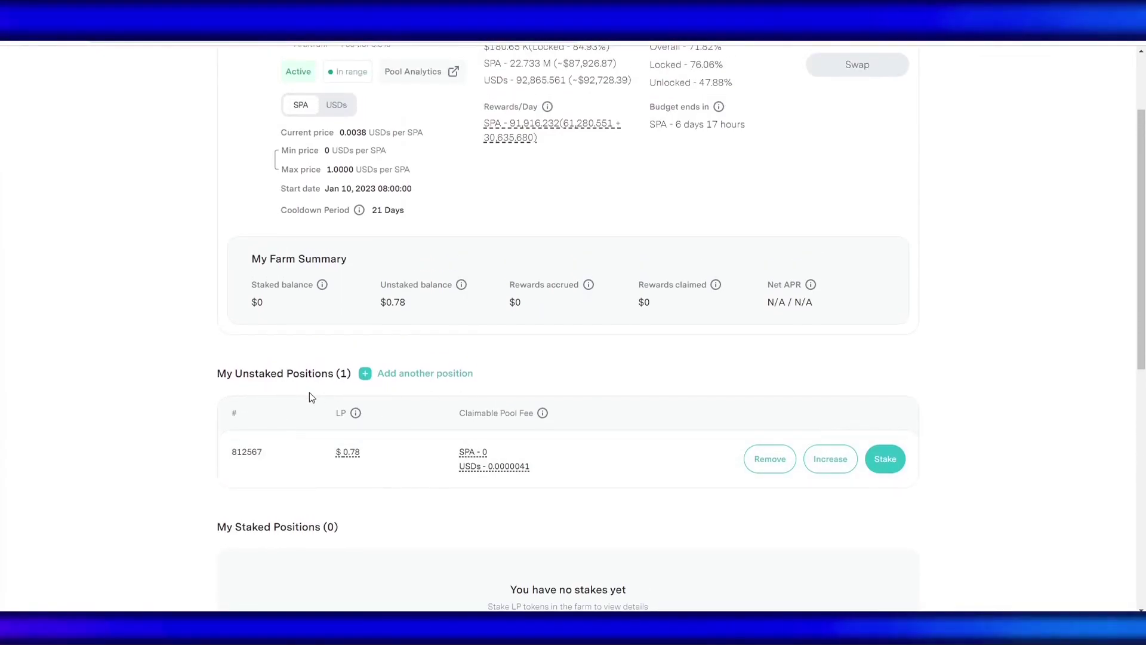
{"action": "scroll", "coordinate": [555, 412], "scroll_direction": "down", "scroll_amount": 1}
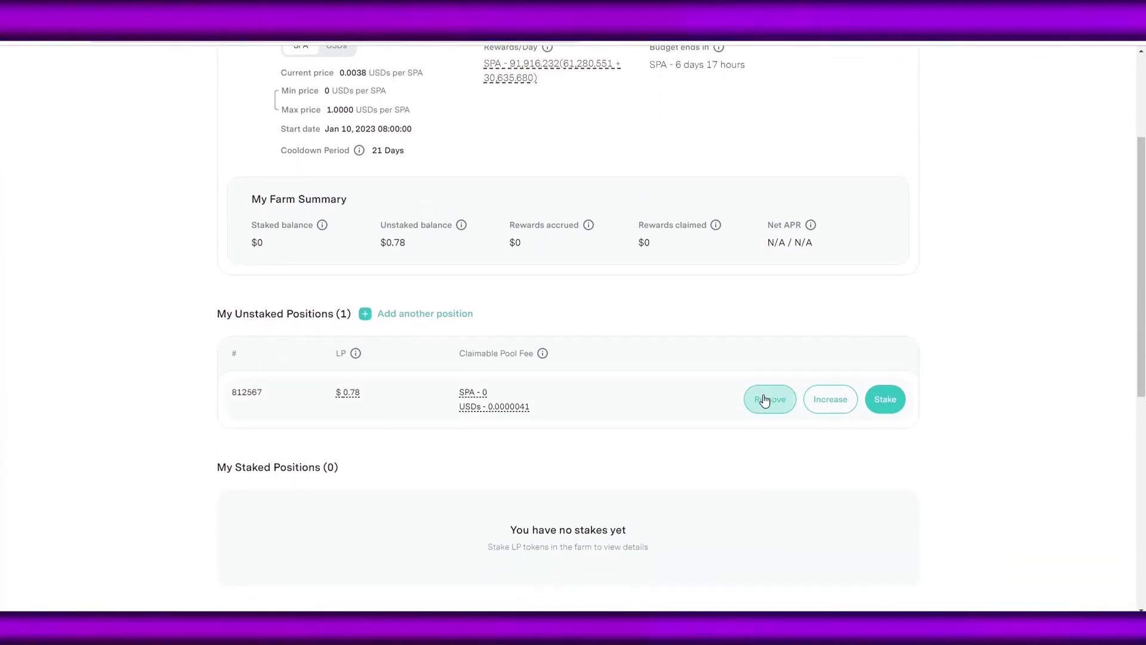
{"action": "scroll", "coordinate": [761, 418], "scroll_direction": "up", "scroll_amount": 1}
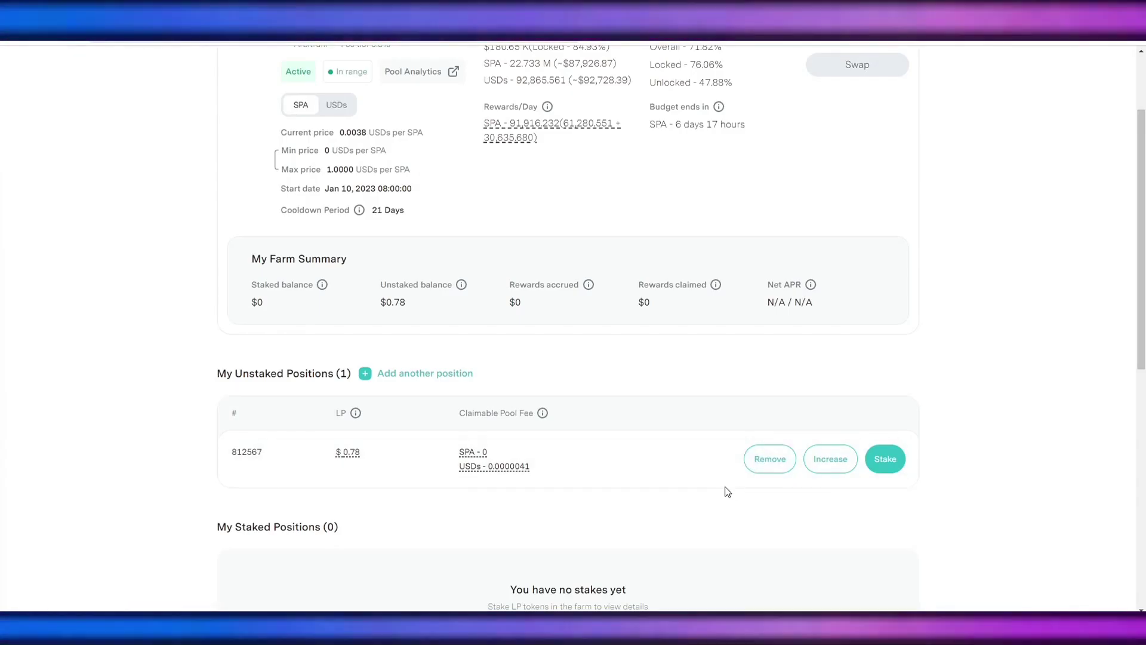
Remove 75% of position 812567's SPA/USDs liquidity and pass it through Pocket Universe
{"action": "left_click", "coordinate": [775, 469]}
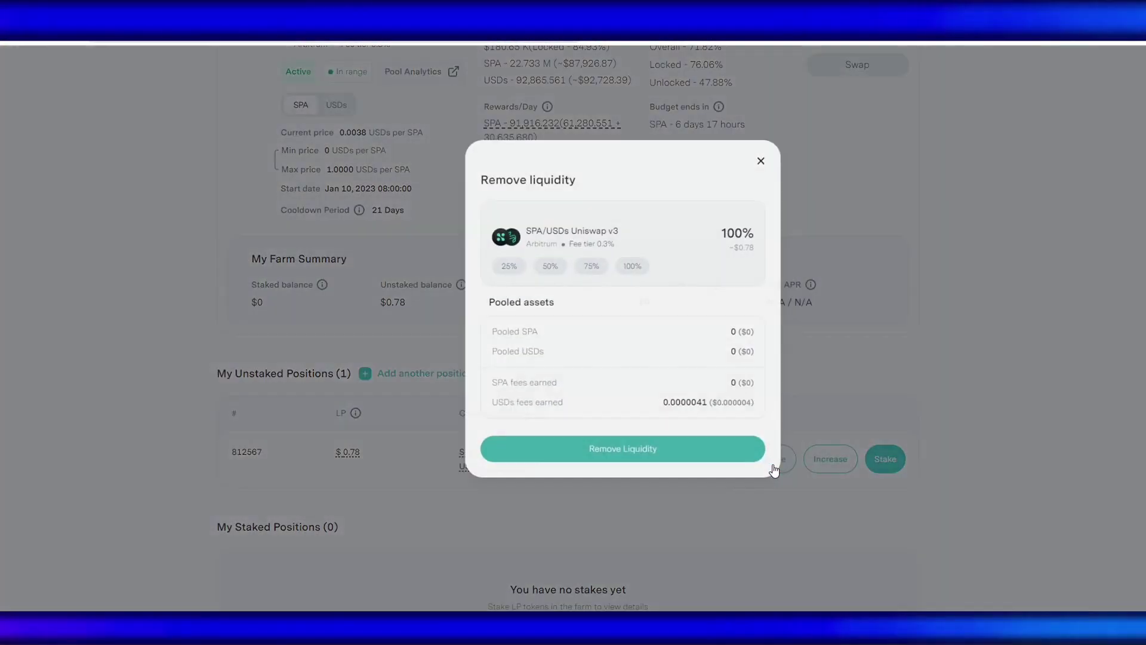
{"action": "left_click", "coordinate": [493, 248]}
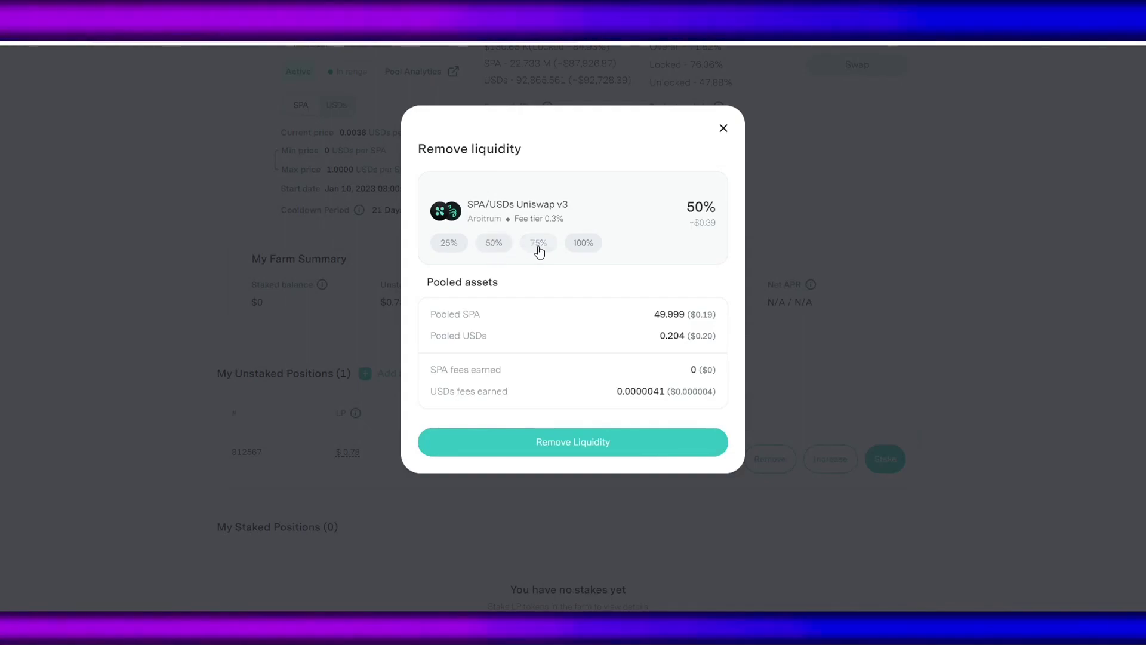
{"action": "left_click", "coordinate": [537, 246]}
{"action": "left_click", "coordinate": [590, 246]}
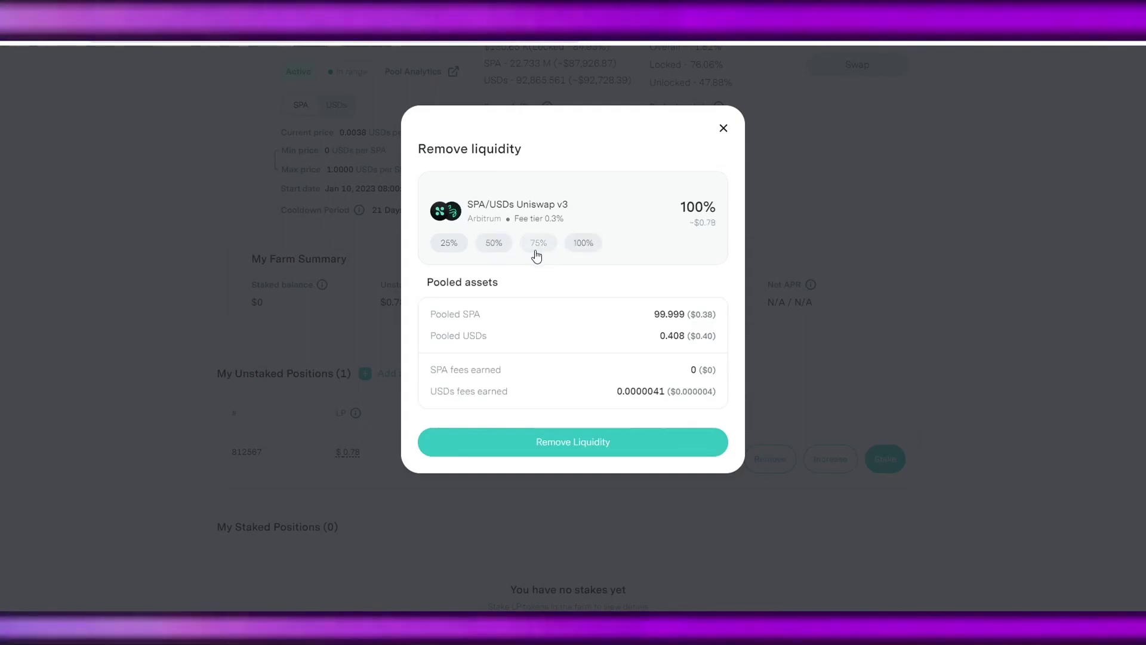
{"action": "left_click", "coordinate": [534, 246]}
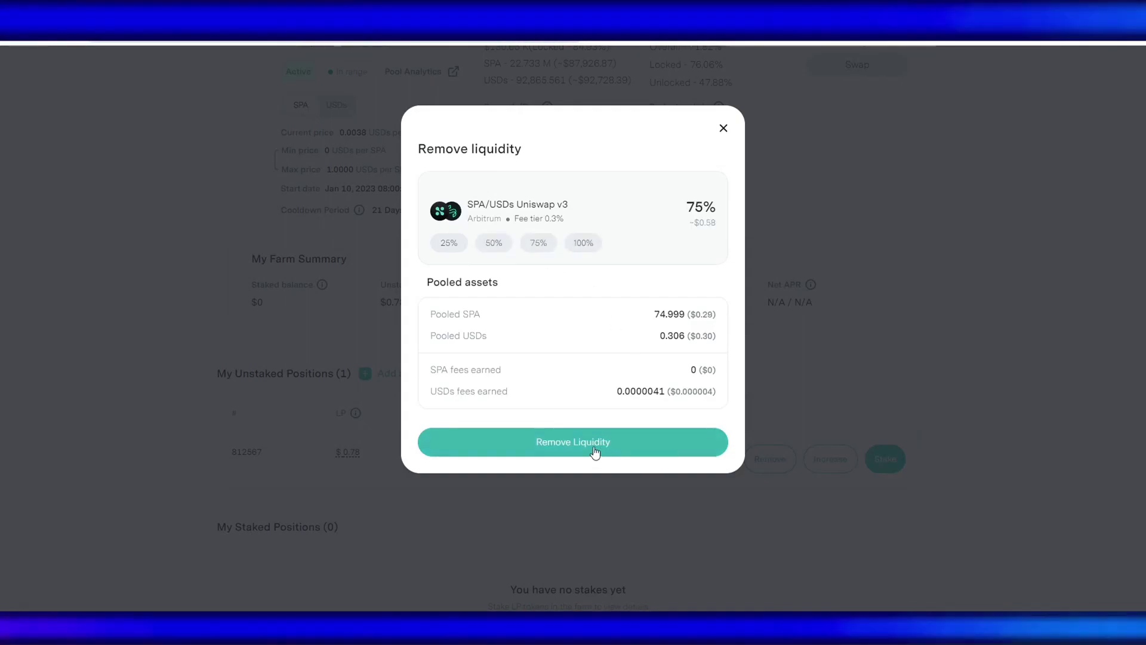
{"action": "left_click", "coordinate": [585, 453]}
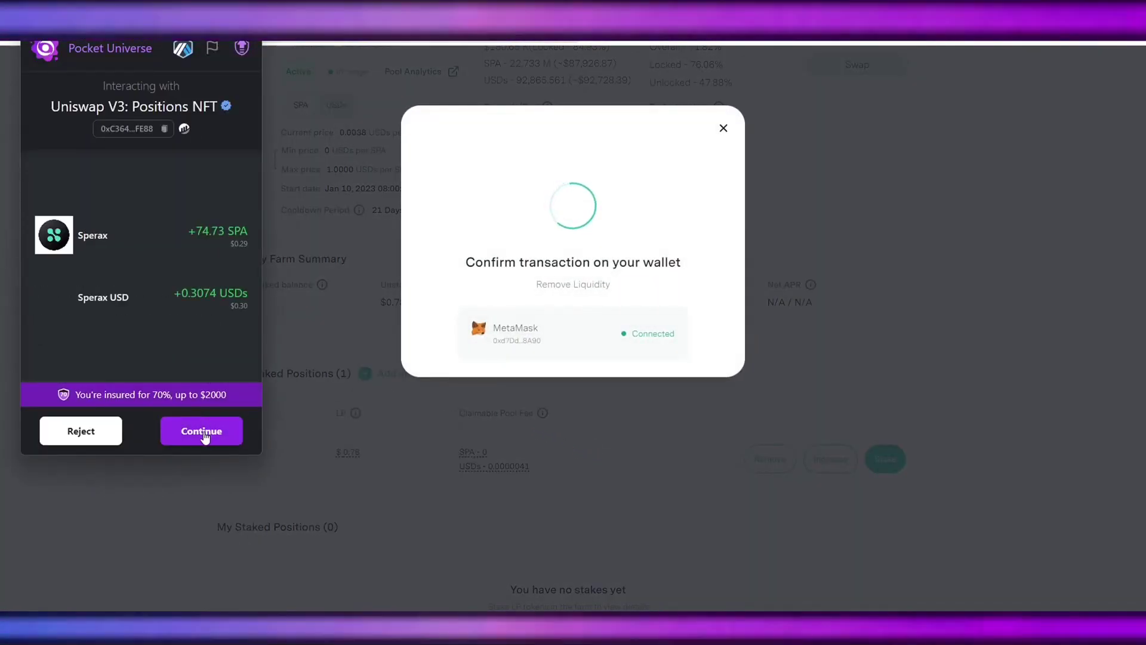
{"action": "left_click", "coordinate": [204, 433]}
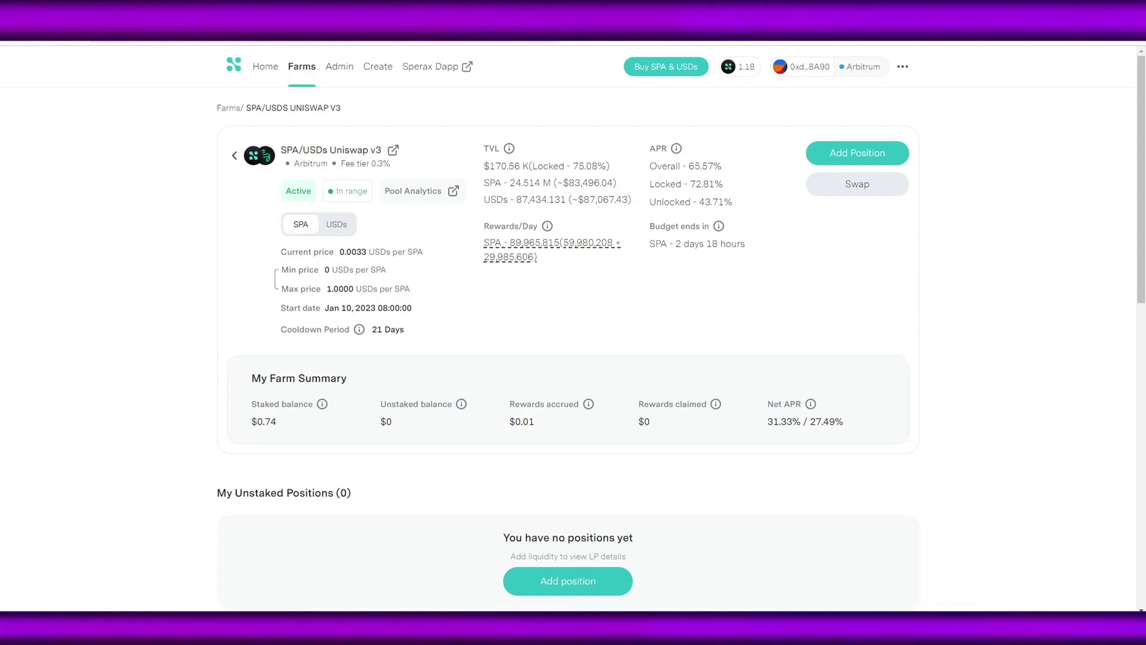
{"action": "left_click", "coordinate": [310, 77]}
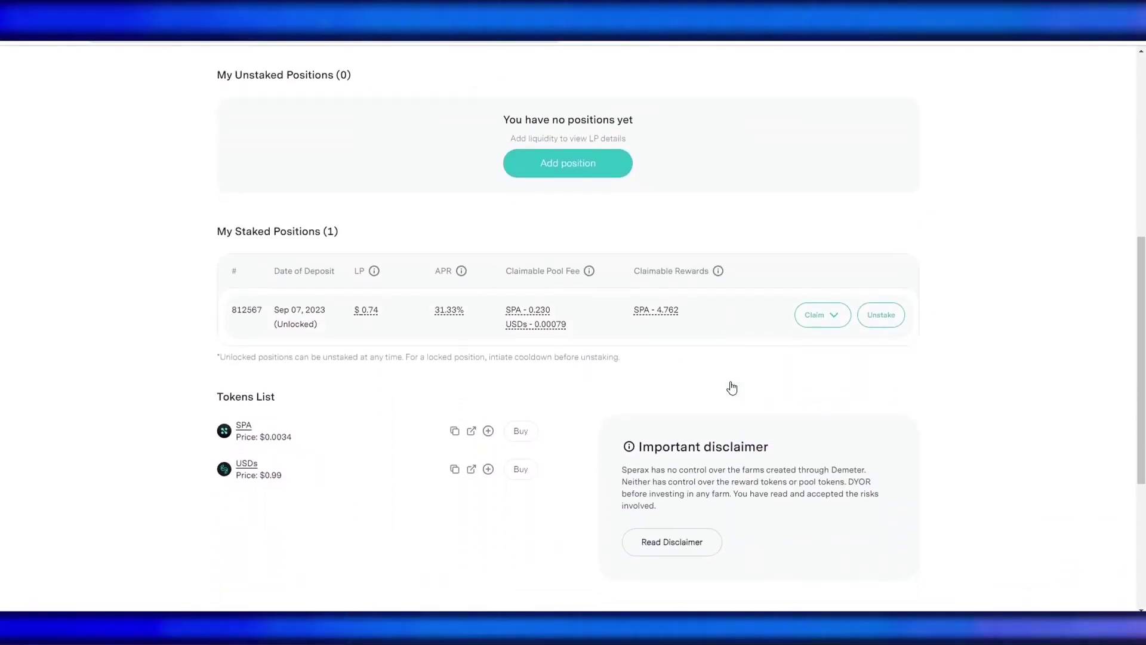
{"action": "mouse_move", "coordinate": [216, 232]}
{"action": "left_mouse_down"}
{"action": "mouse_move", "coordinate": [378, 234]}
{"action": "mouse_move", "coordinate": [979, 330]}
{"action": "left_mouse_up"}
Claim the accrued SPA rewards for position 812567 and pass the claim through Pocket Universe
{"action": "left_click", "coordinate": [828, 322]}
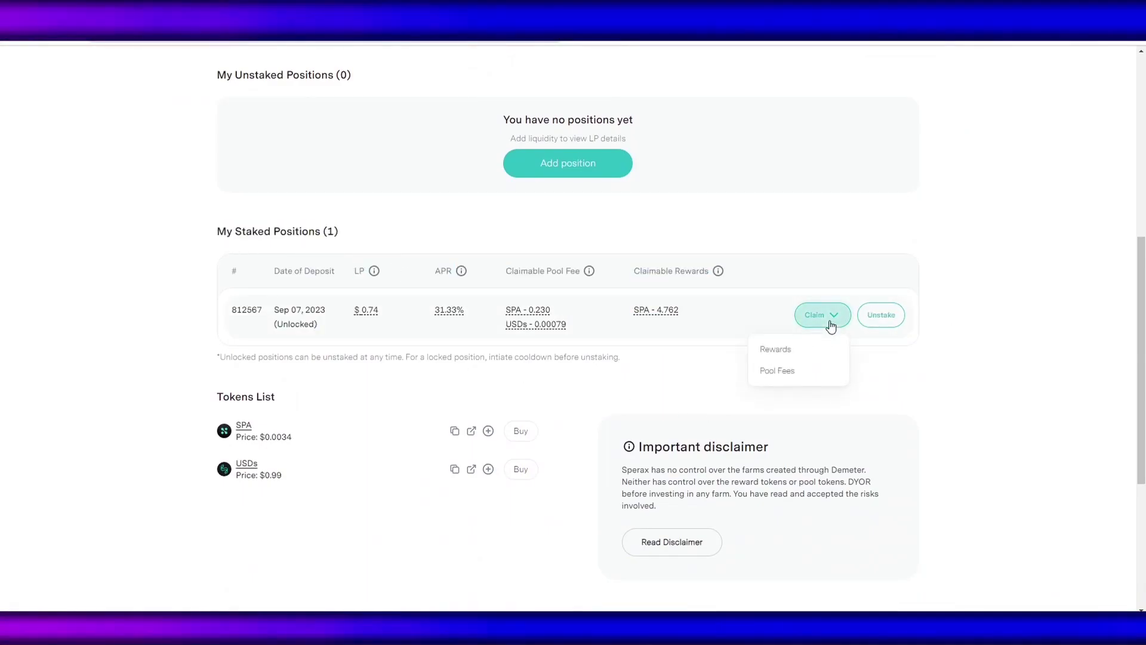
{"action": "left_click", "coordinate": [814, 353]}
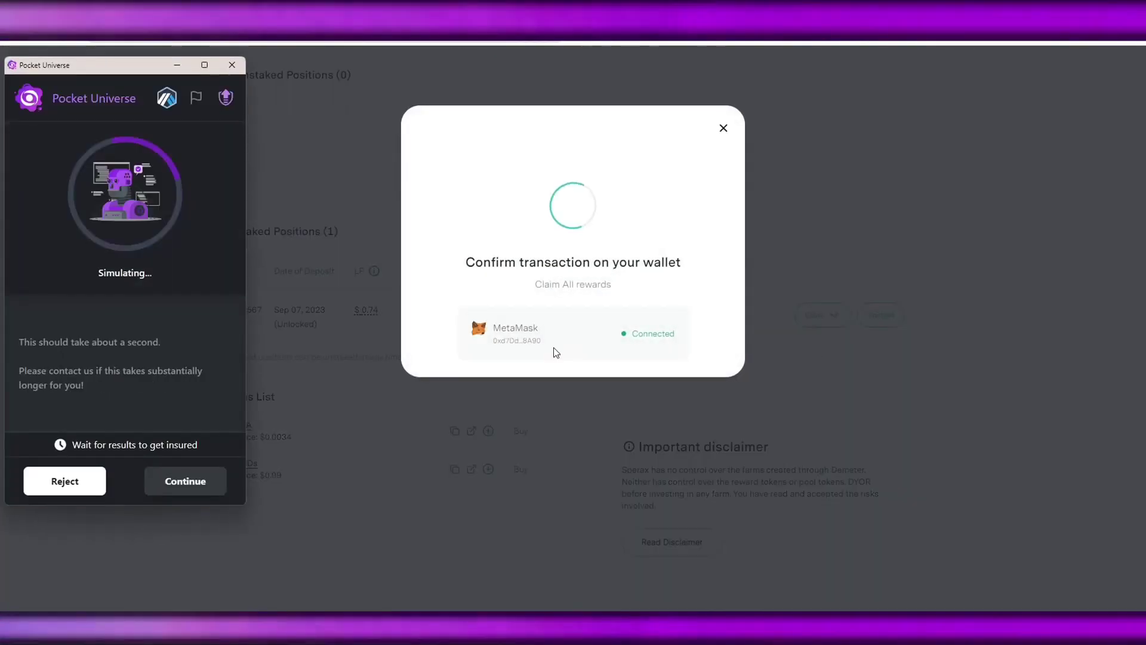
{"action": "left_click", "coordinate": [177, 488]}
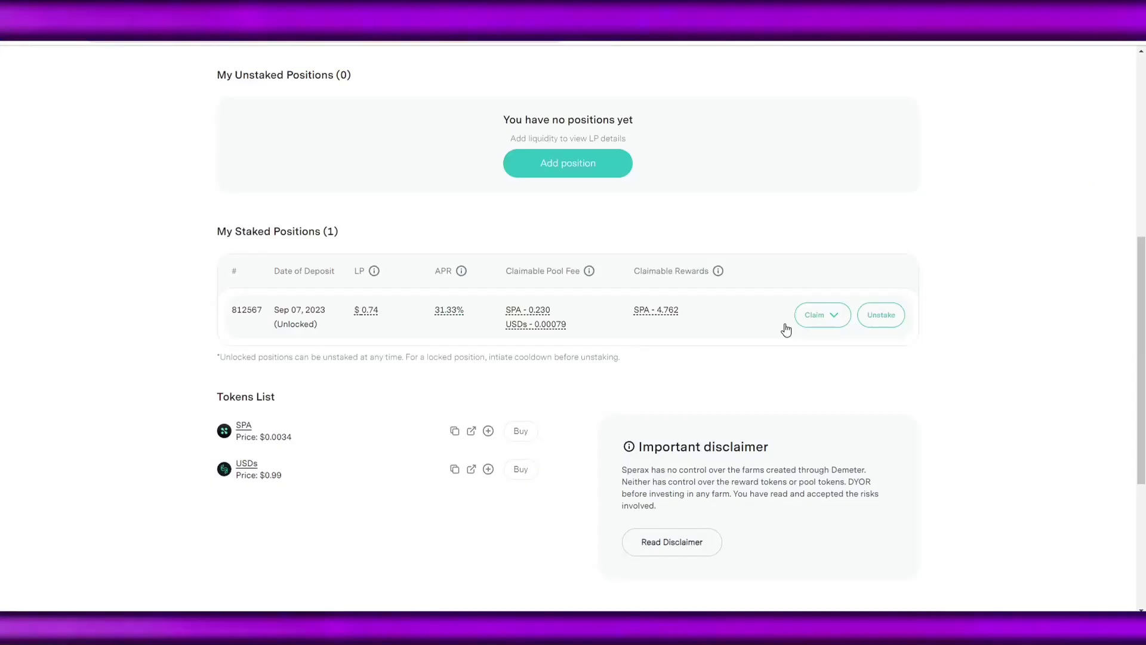
{"action": "left_click", "coordinate": [821, 322]}
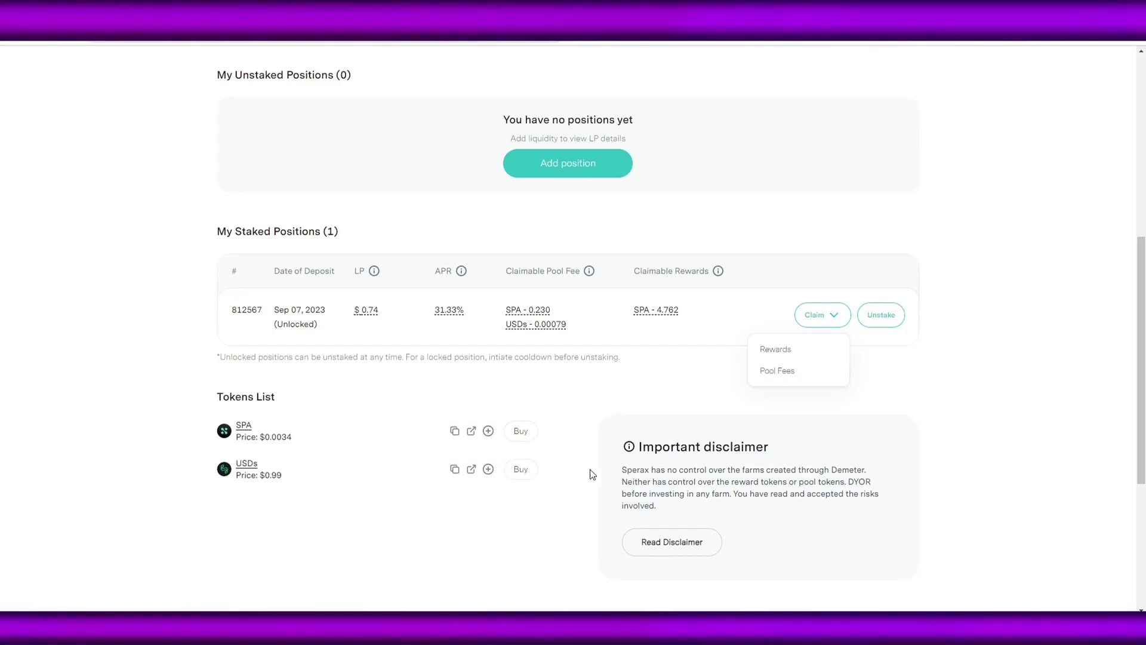
Claim the earned pool fees for position 812567
{"action": "left_click", "coordinate": [777, 370]}
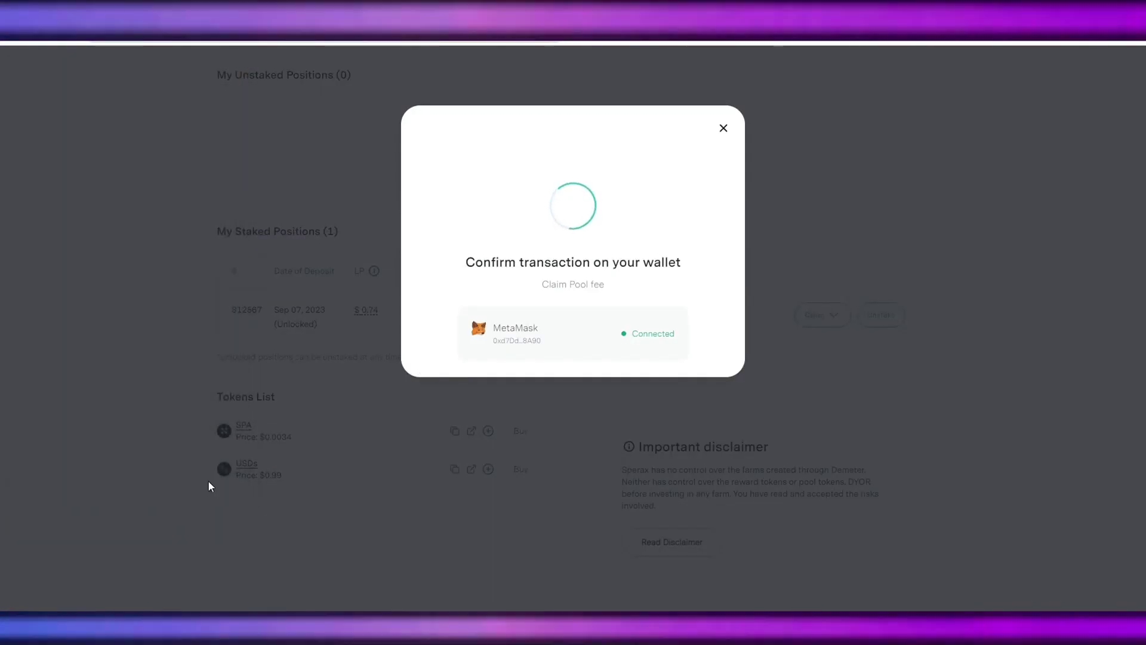